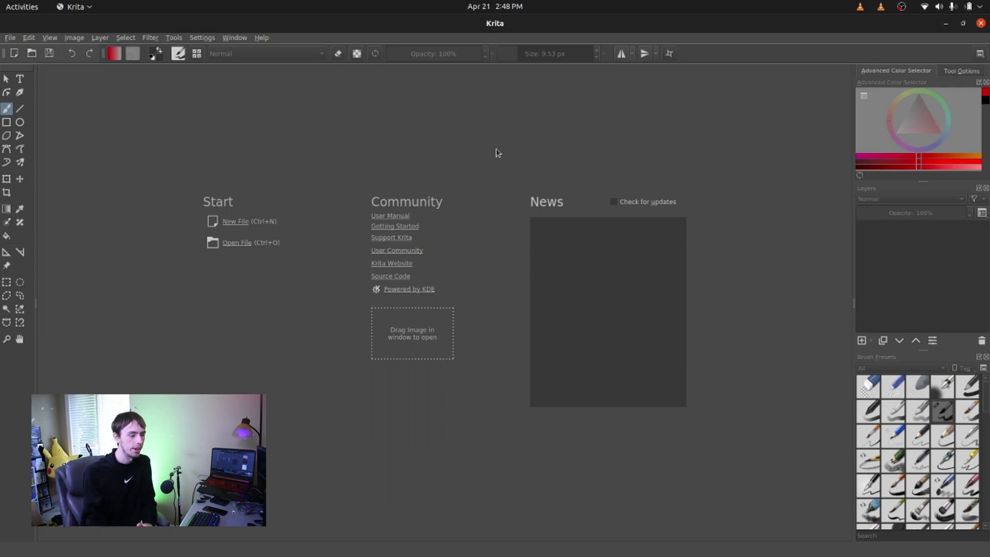
# Create a new document at 1920×1080 pixels and 300 ppi.
pyautogui.click(244, 223)
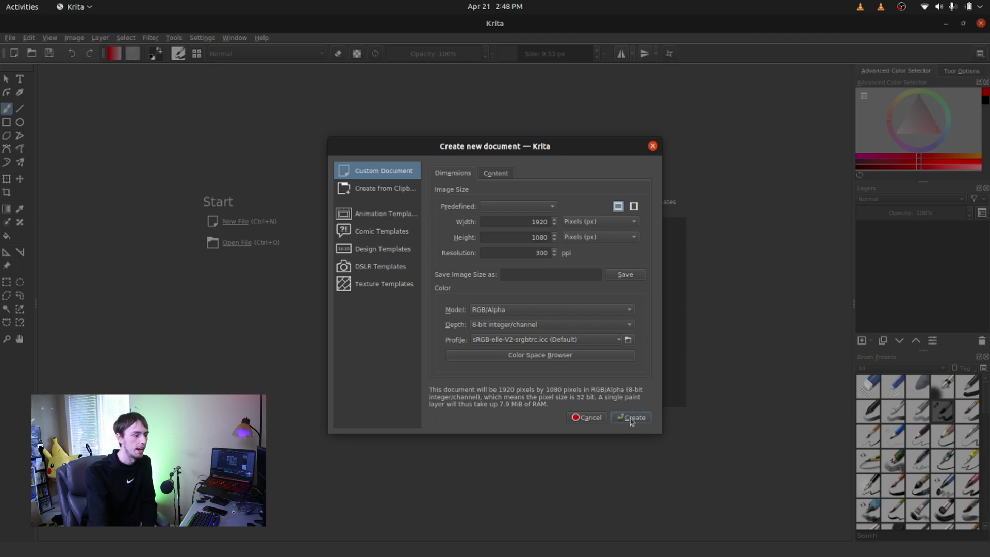
pyautogui.click(630, 418)
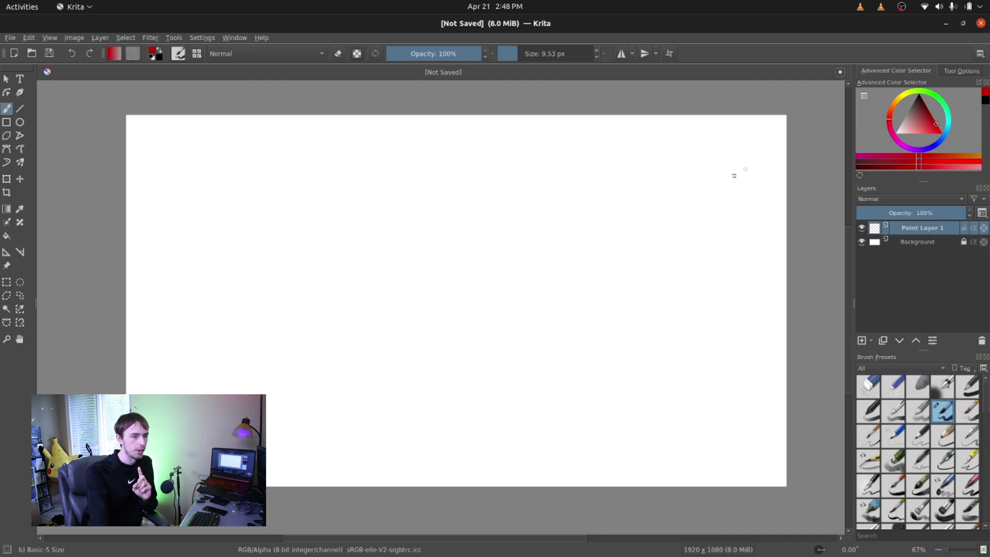
# Switch to the Animation workspace, zoom out, and make the timeline area taller.
pyautogui.click(980, 53)
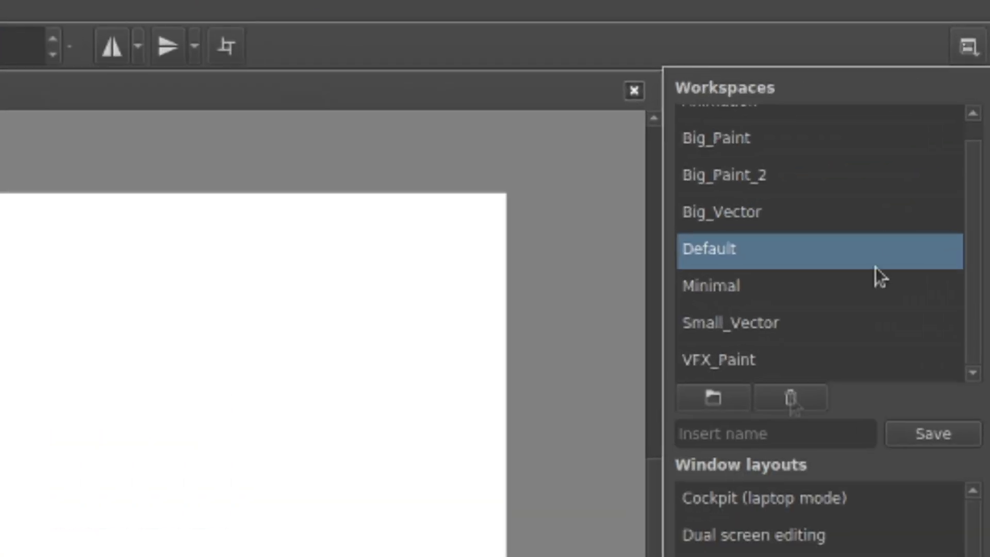
pyautogui.click(831, 129)
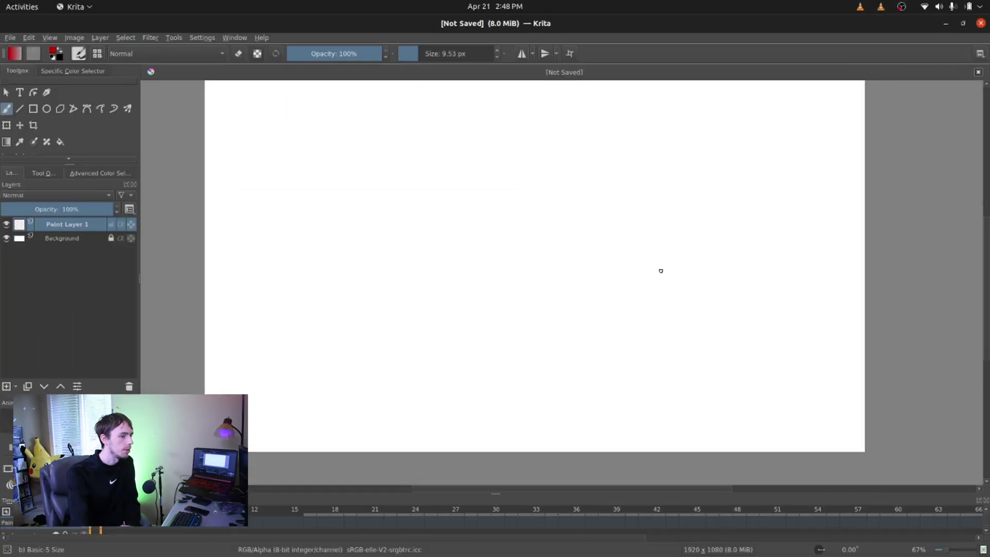
pyautogui.press('-')
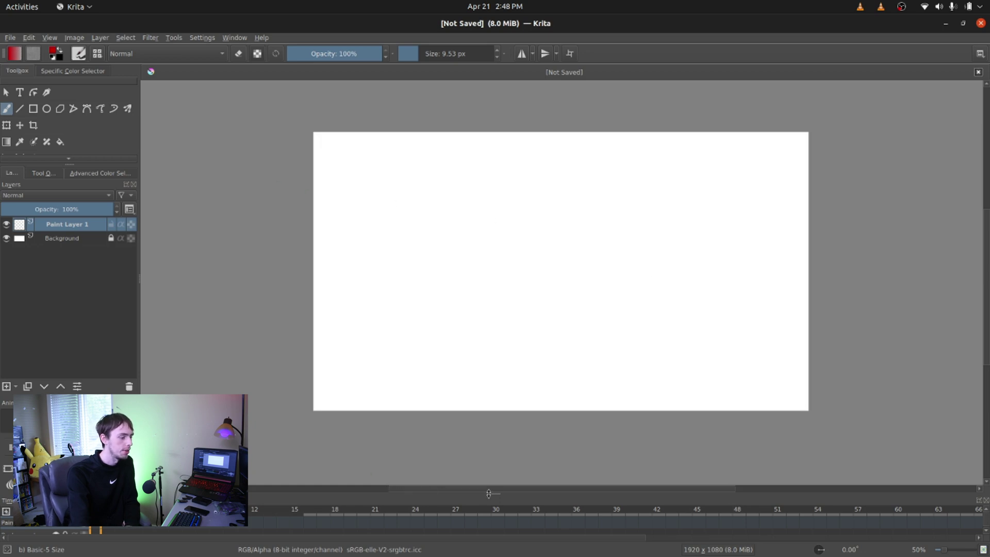
pyautogui.moveTo(494, 493); pyautogui.dragTo(495, 442)
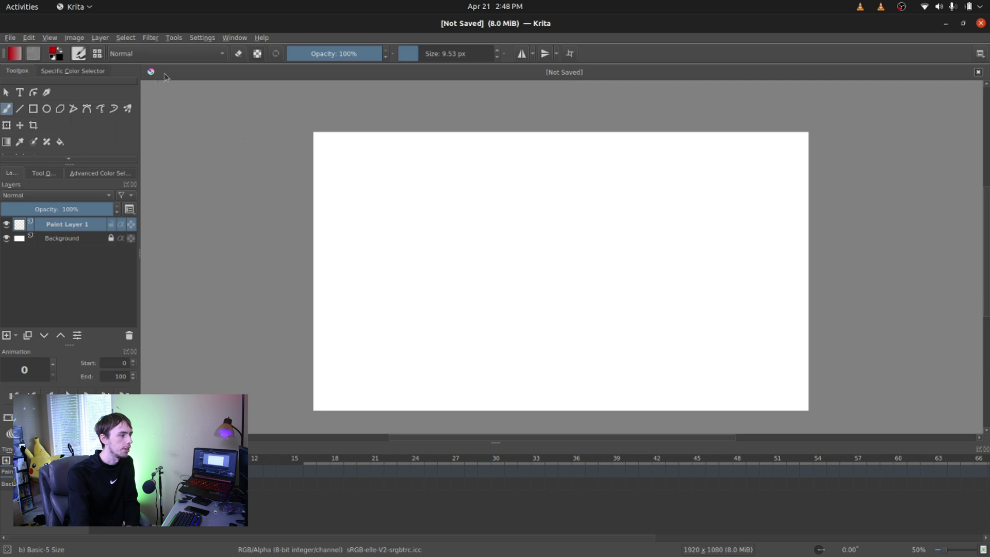
# Add the Animation Curves and Onion Skins dockers, docking Onion Skins on the right.
pyautogui.click(201, 38)
pyautogui.moveTo(226, 113)
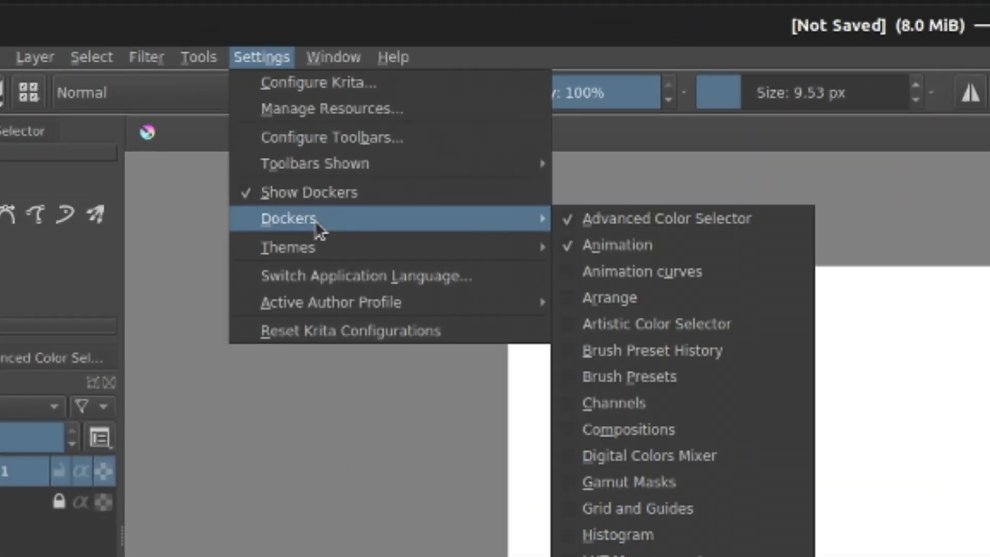
pyautogui.click(617, 245)
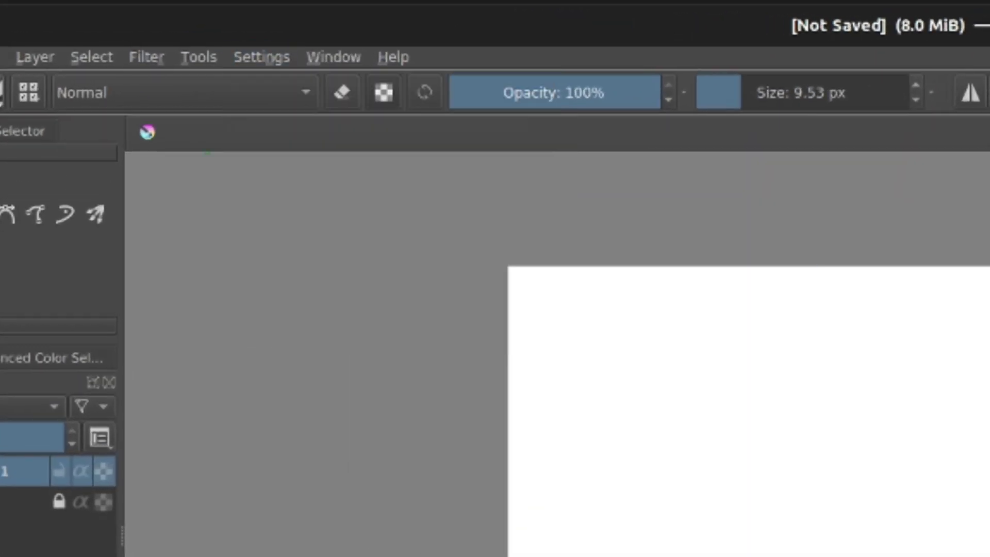
pyautogui.click(279, 59)
pyautogui.moveTo(318, 221)
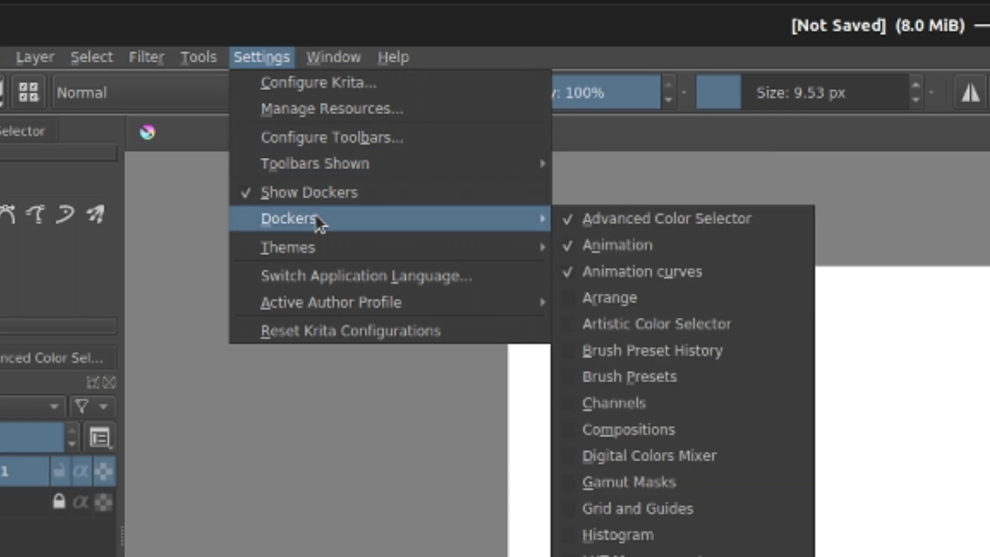
pyautogui.click(567, 234)
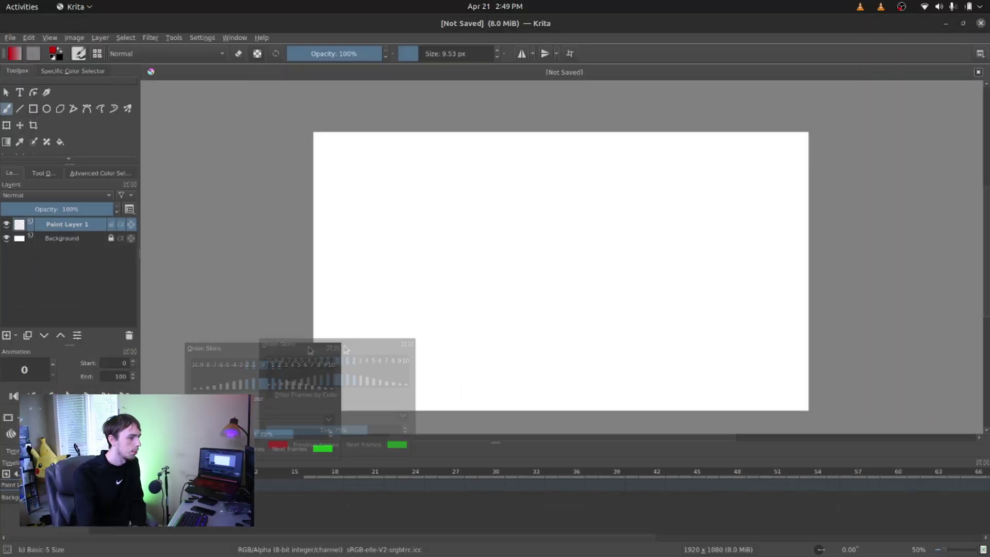
pyautogui.moveTo(346, 350); pyautogui.dragTo(941, 273)
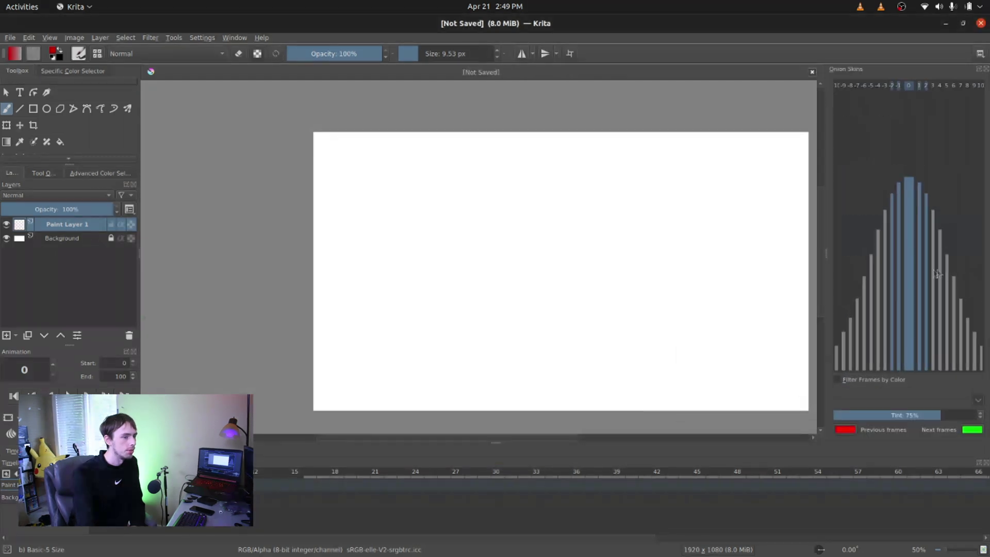
pyautogui.moveTo(501, 314); pyautogui.dragTo(439, 278)
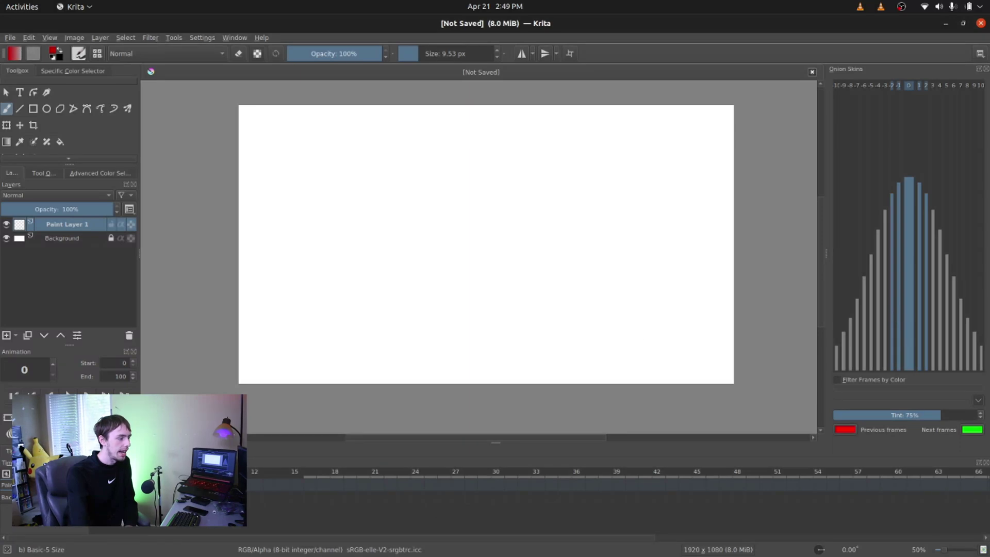
pyautogui.click(30, 536)
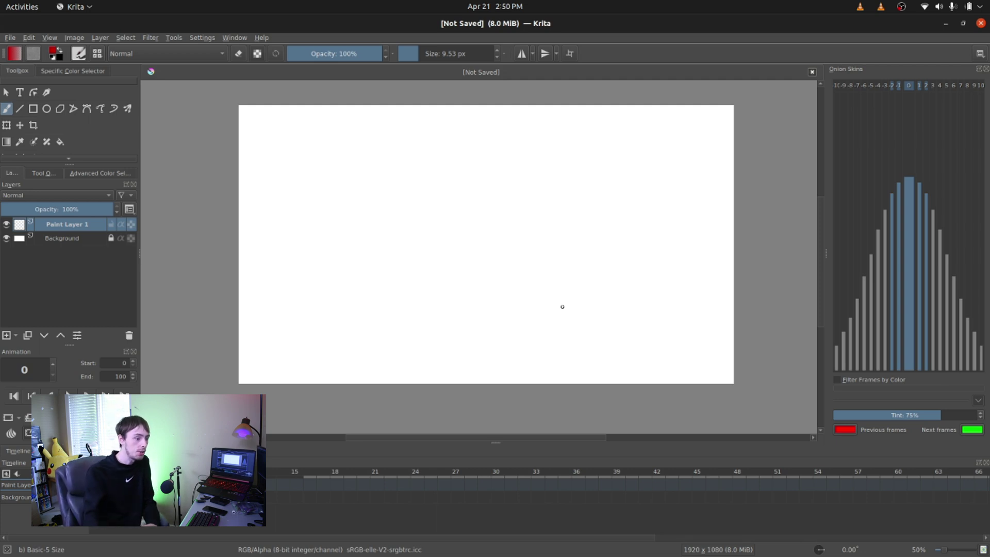
# Create a blank keyframe at frame 0 of Paint Layer 1.
pyautogui.rightClick(97, 487)
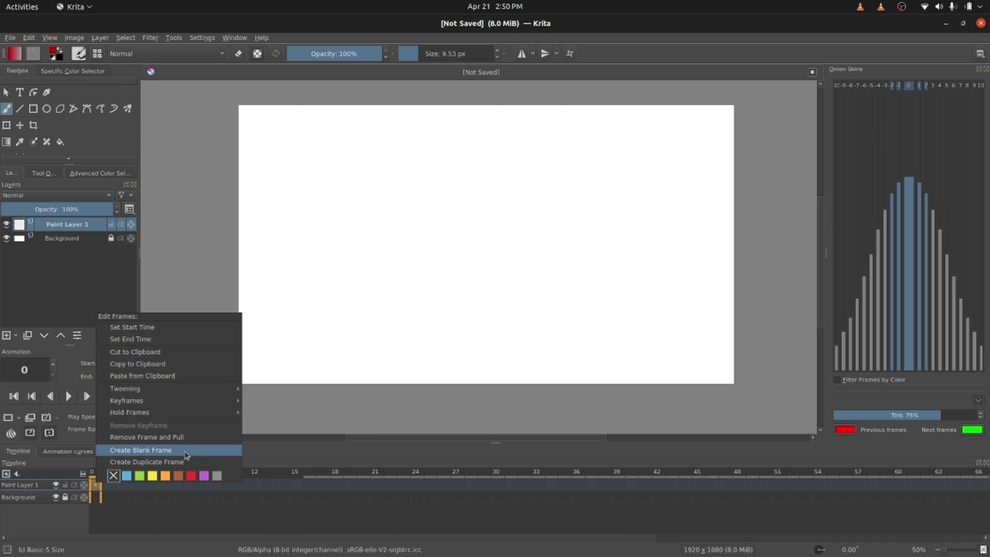
pyautogui.click(185, 451)
pyautogui.moveTo(404, 339); pyautogui.dragTo(398, 341)
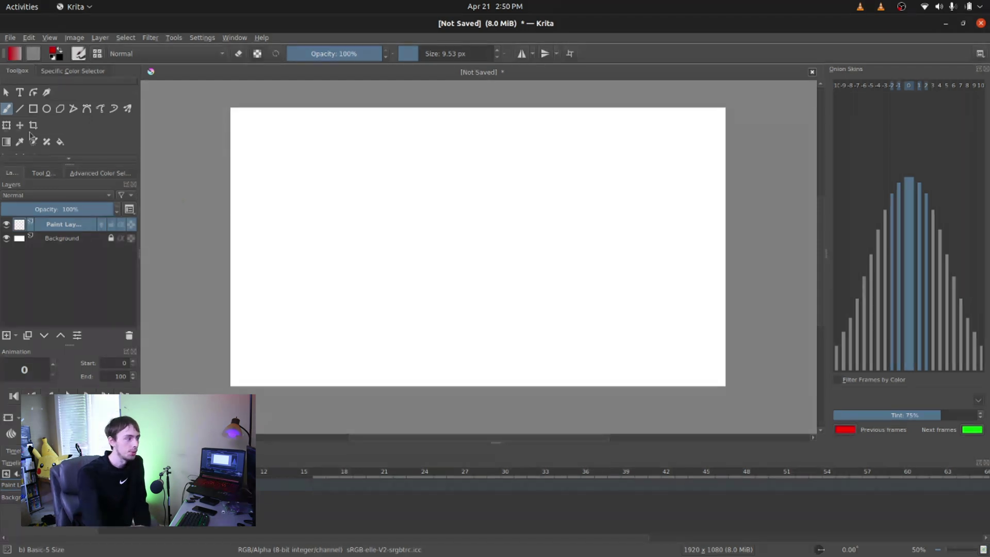
# Pick the Rectangle tool and check the current paint colour.
pyautogui.click(33, 108)
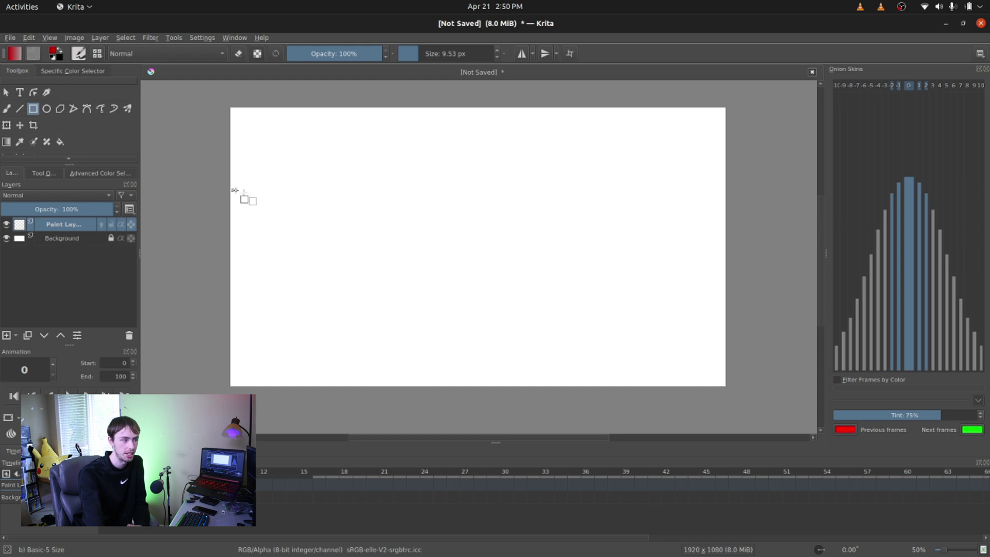
pyautogui.click(56, 72)
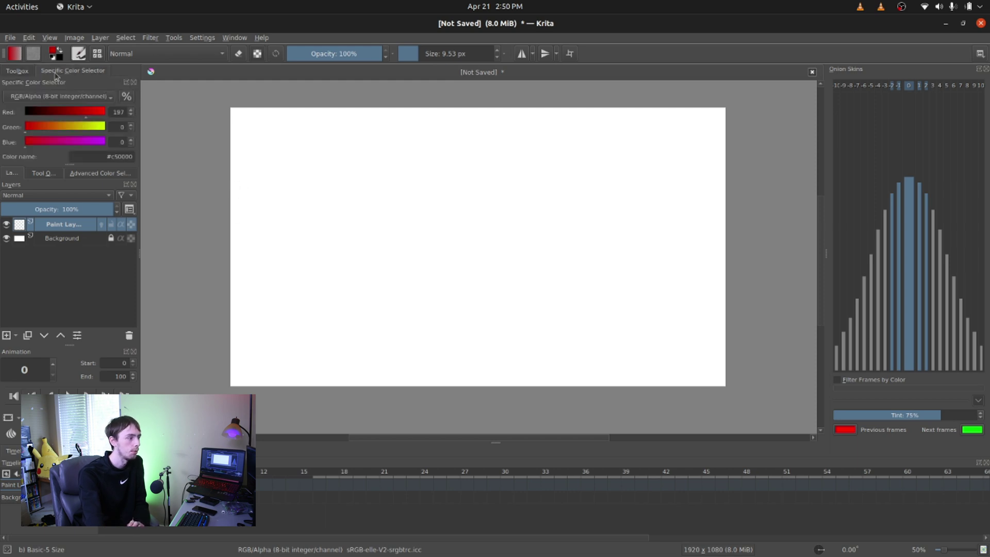
pyautogui.click(21, 69)
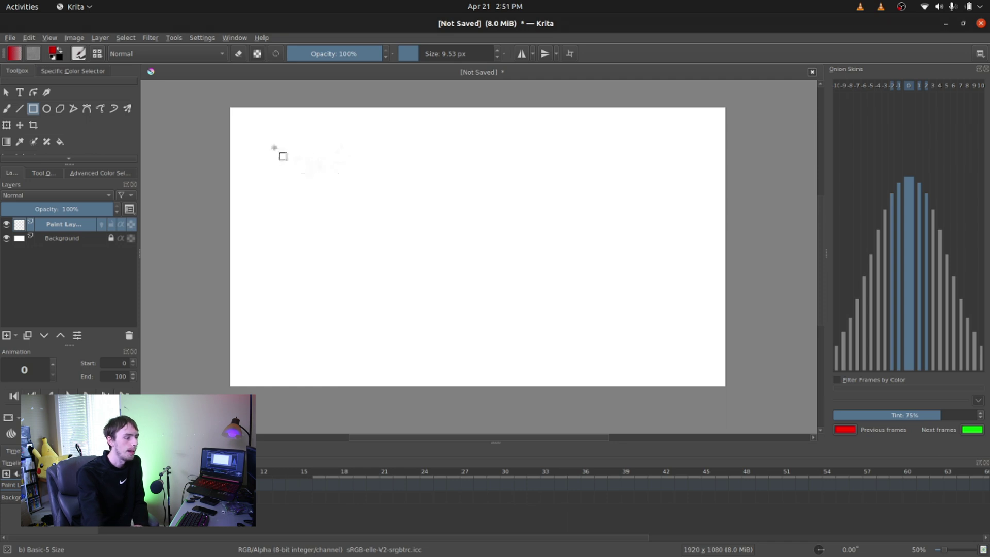
# Draw a large red rectangle outline, then move it and return it near the canvas centre.
pyautogui.moveTo(273, 147); pyautogui.dragTo(674, 354)
pyautogui.scroll(-1, 494, 300)
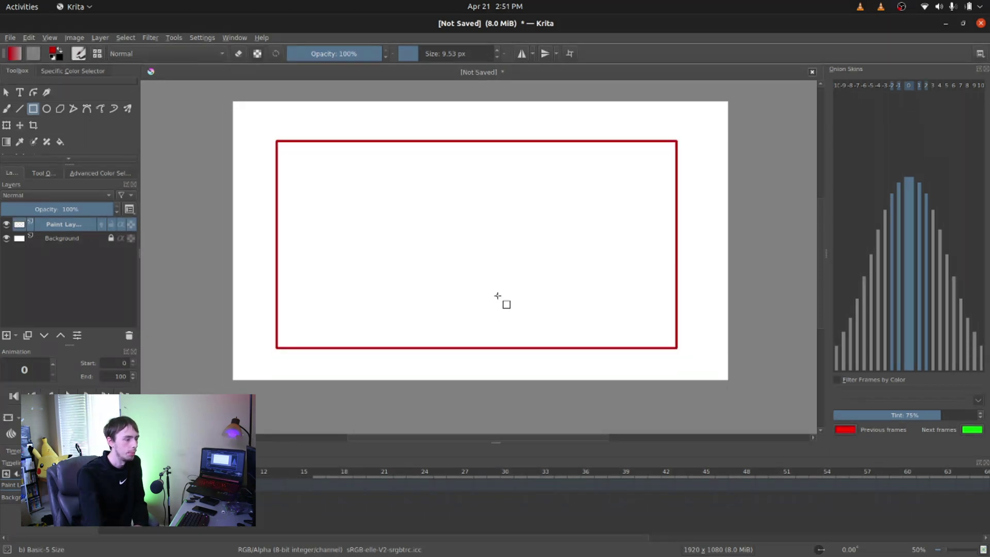
pyautogui.click(20, 125)
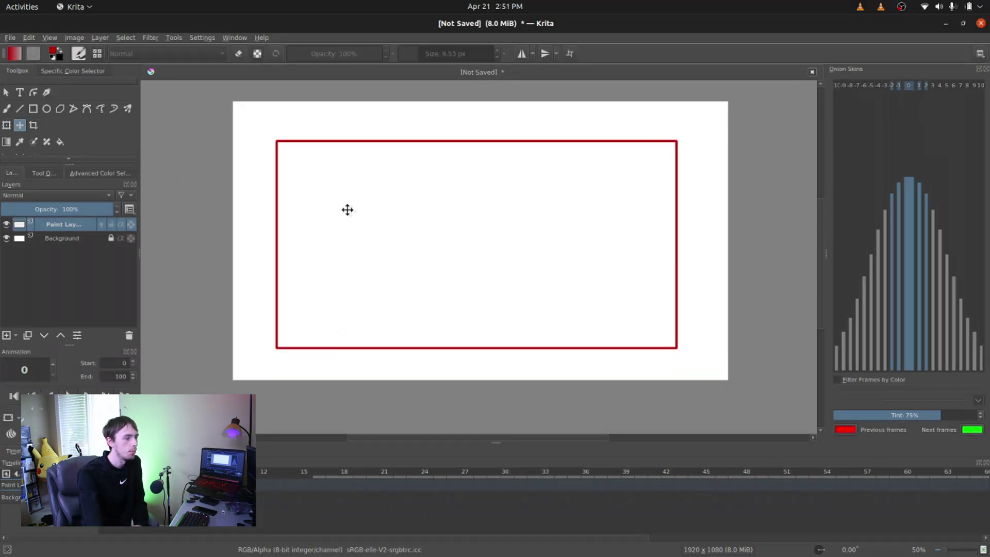
pyautogui.moveTo(347, 210); pyautogui.dragTo(575, 228)
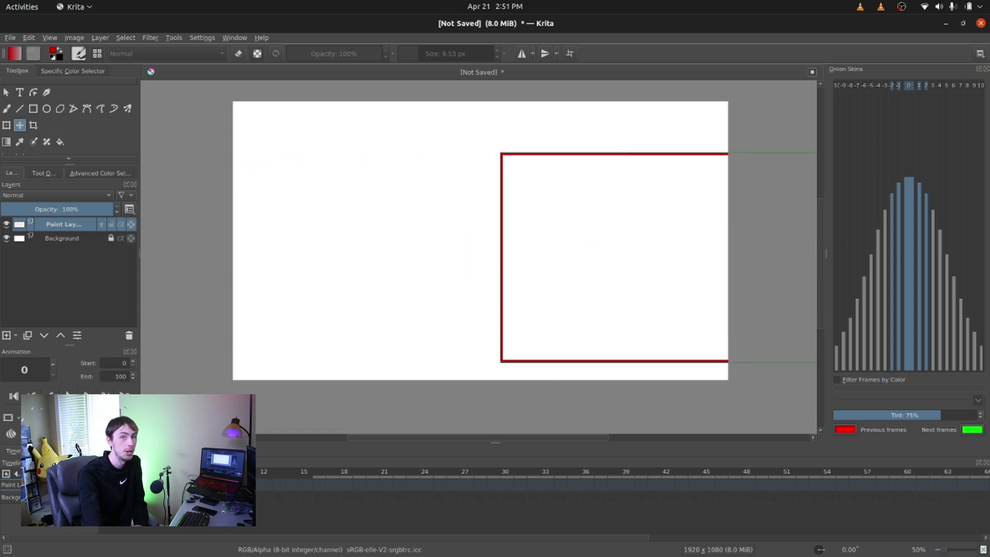
pyautogui.moveTo(570, 311); pyautogui.dragTo(342, 300)
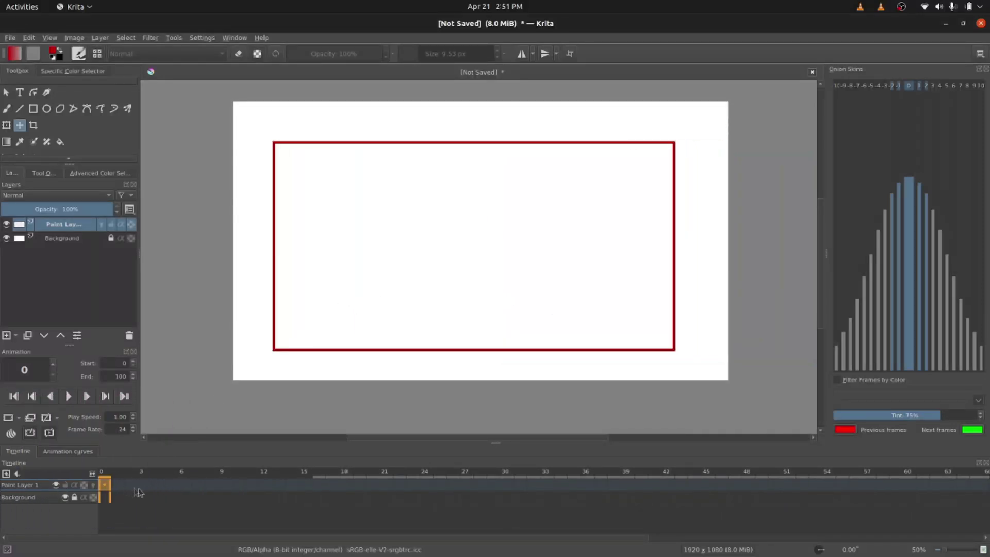
# Duplicate the drawing into frame 1, shift the rectangle right, and compare it with frame 0.
pyautogui.rightClick(118, 487)
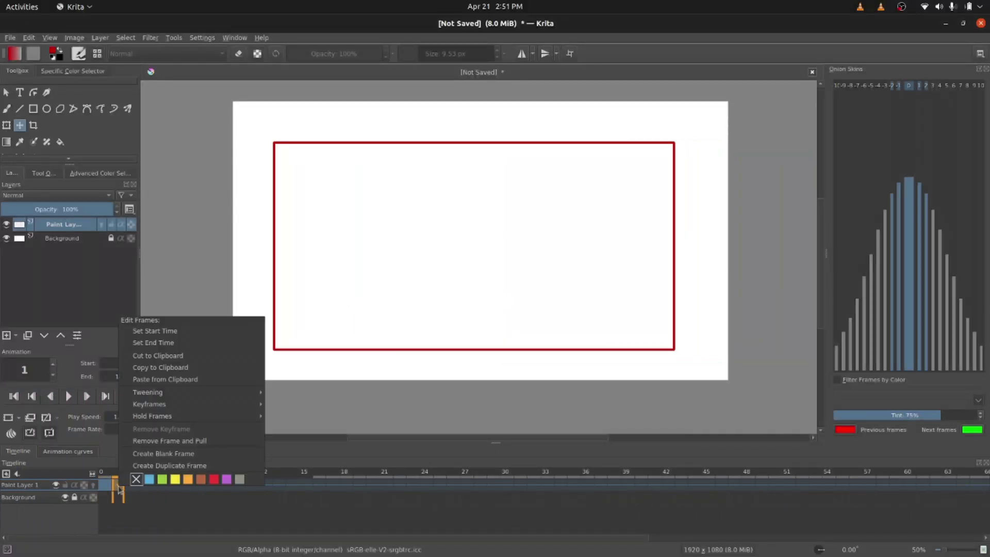
pyautogui.click(180, 466)
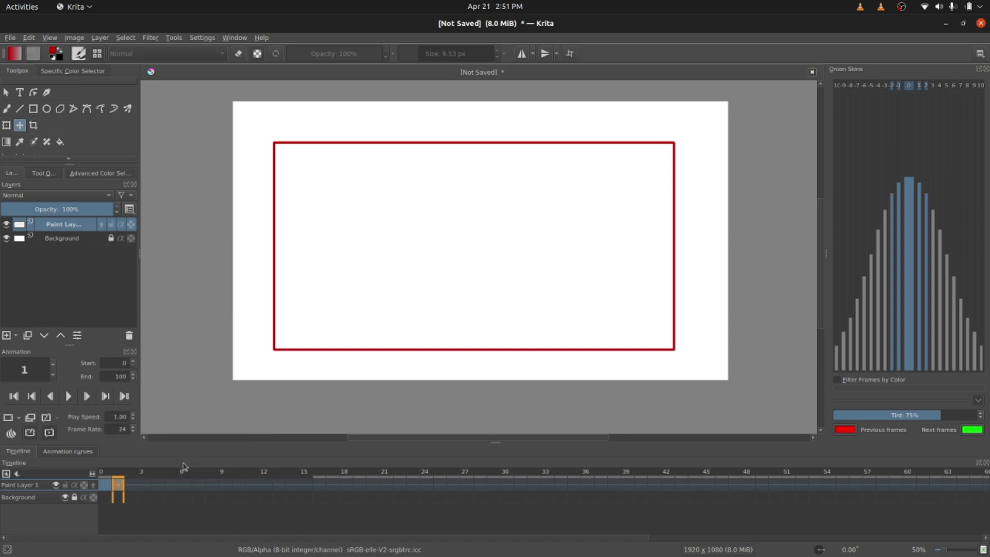
pyautogui.moveTo(317, 352)
pyautogui.mouseDown()
pyautogui.moveTo(527, 296)
pyautogui.moveTo(645, 303)
pyautogui.moveTo(629, 313)
pyautogui.mouseUp()
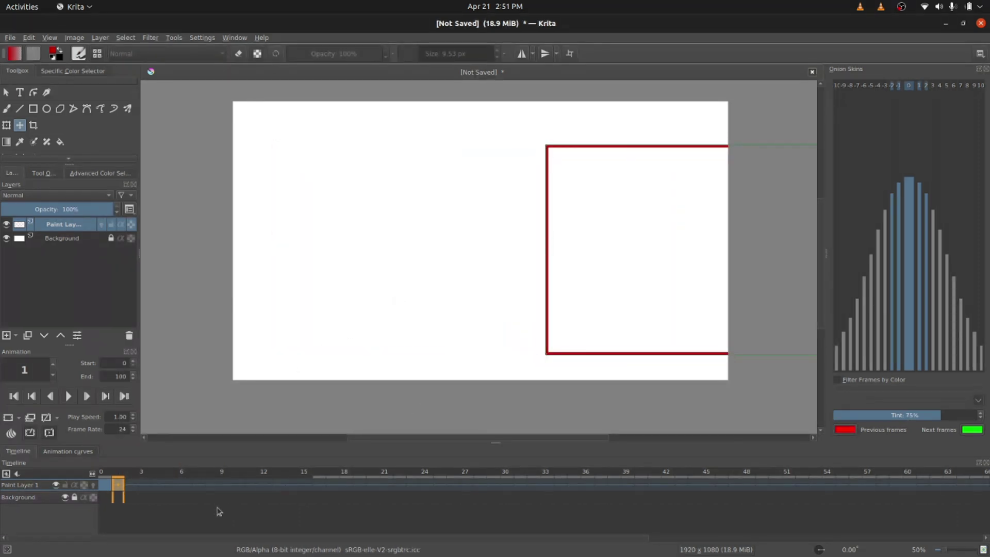
pyautogui.click(109, 484)
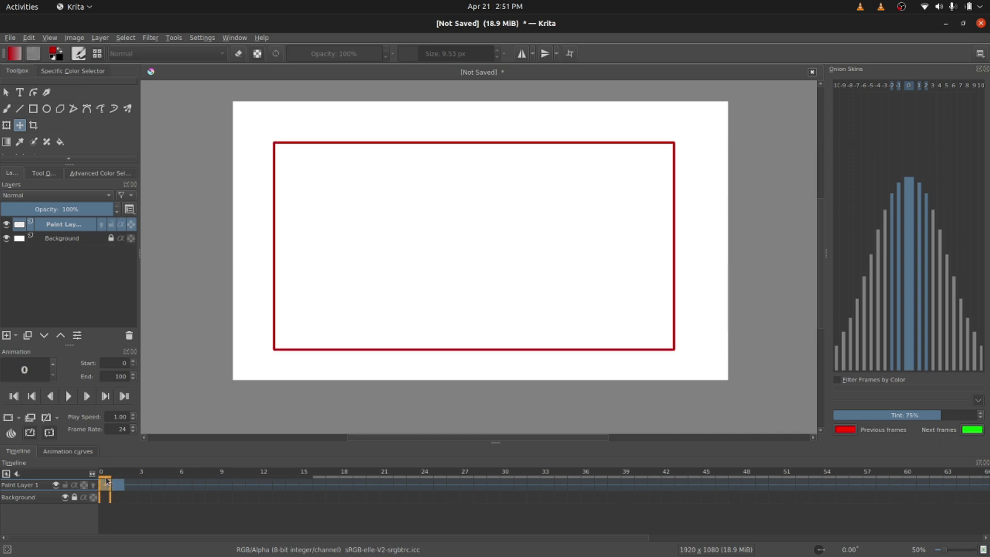
pyautogui.click(114, 483)
pyautogui.click(108, 482)
pyautogui.click(111, 483)
pyautogui.click(108, 483)
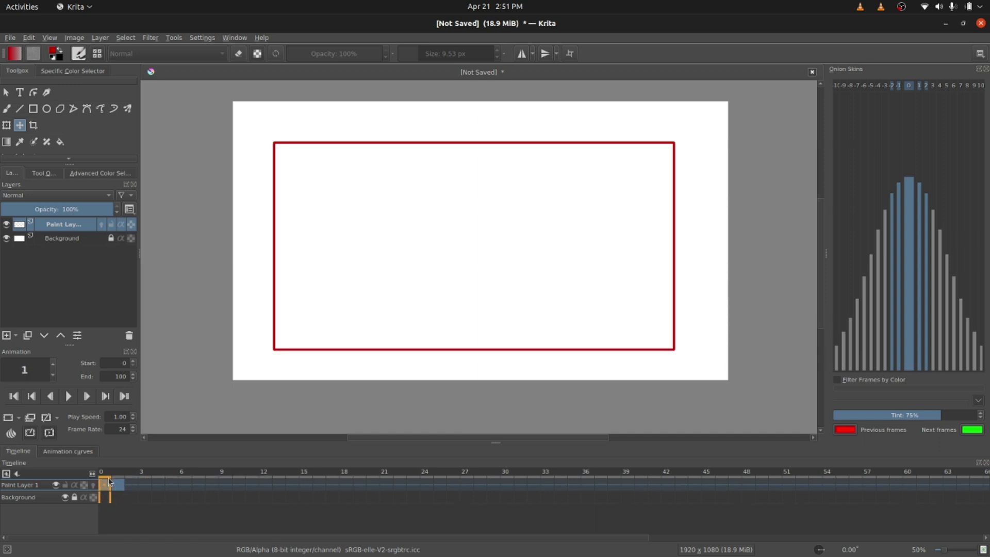
pyautogui.click(111, 483)
pyautogui.click(108, 482)
pyautogui.click(111, 483)
pyautogui.click(119, 482)
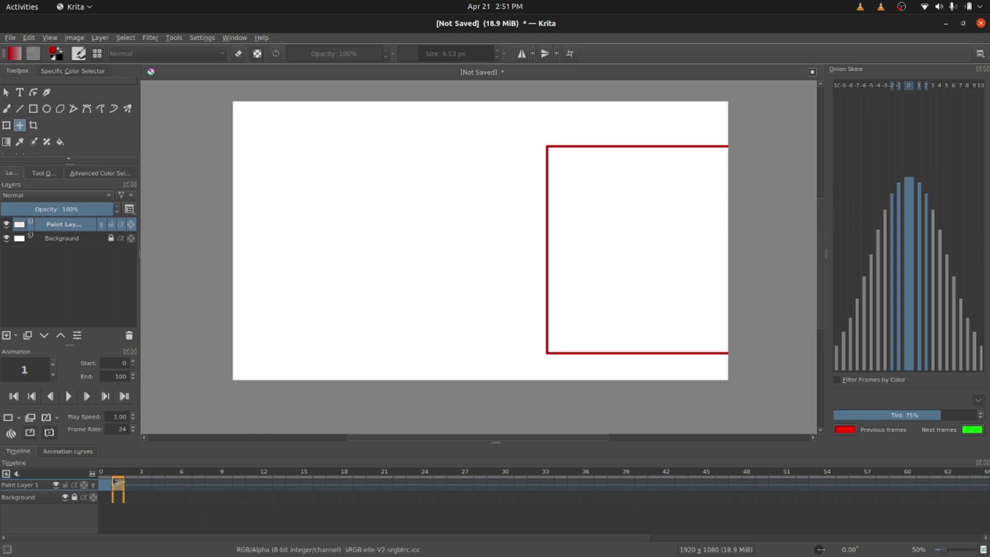
pyautogui.click(109, 483)
pyautogui.click(119, 481)
pyautogui.click(109, 482)
pyautogui.click(117, 482)
pyautogui.click(108, 483)
pyautogui.click(115, 482)
pyautogui.click(108, 482)
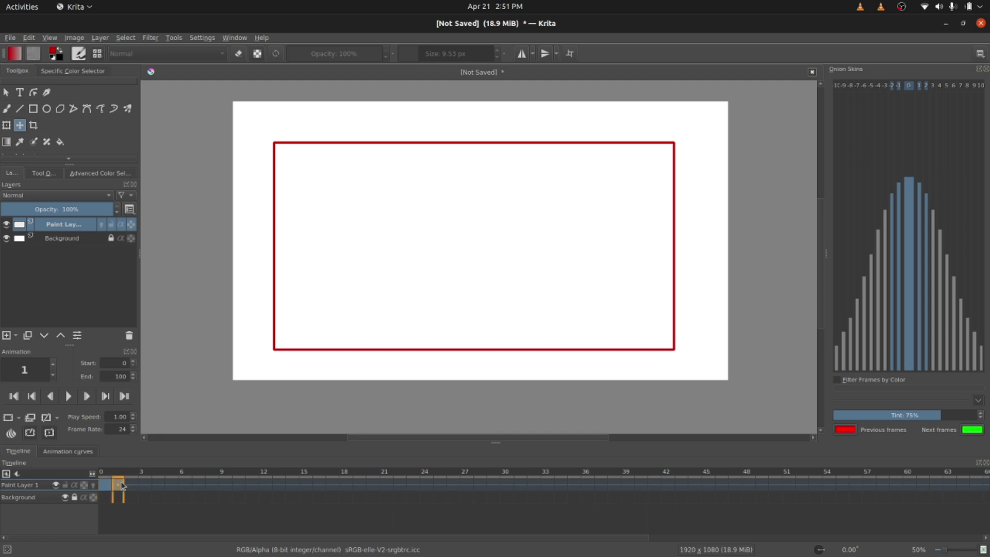
# Redo frame 1 as a duplicate with the rectangle nudged only slightly right.
pyautogui.rightClick(123, 485)
pyautogui.click(172, 458)
pyautogui.click(107, 485)
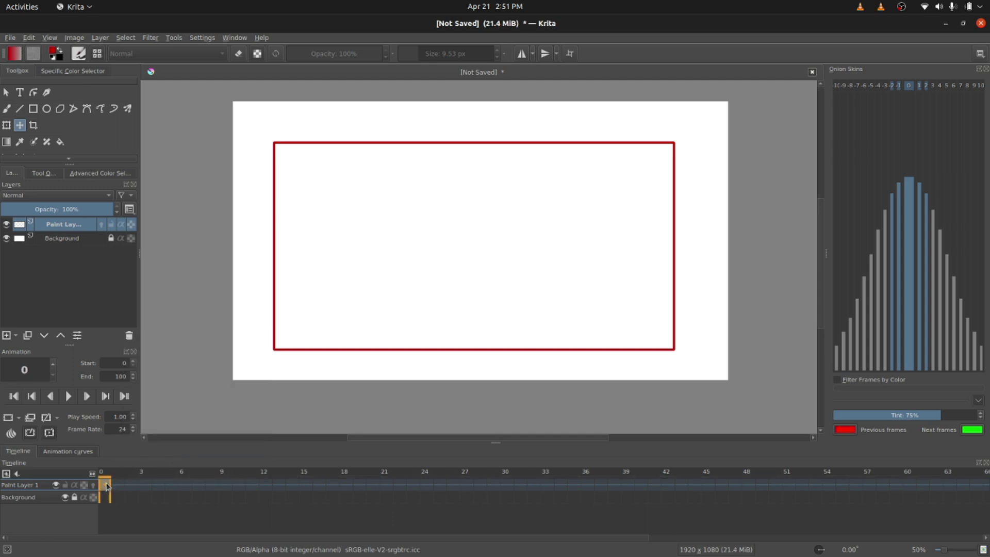
pyautogui.click(116, 487)
pyautogui.rightClick(118, 488)
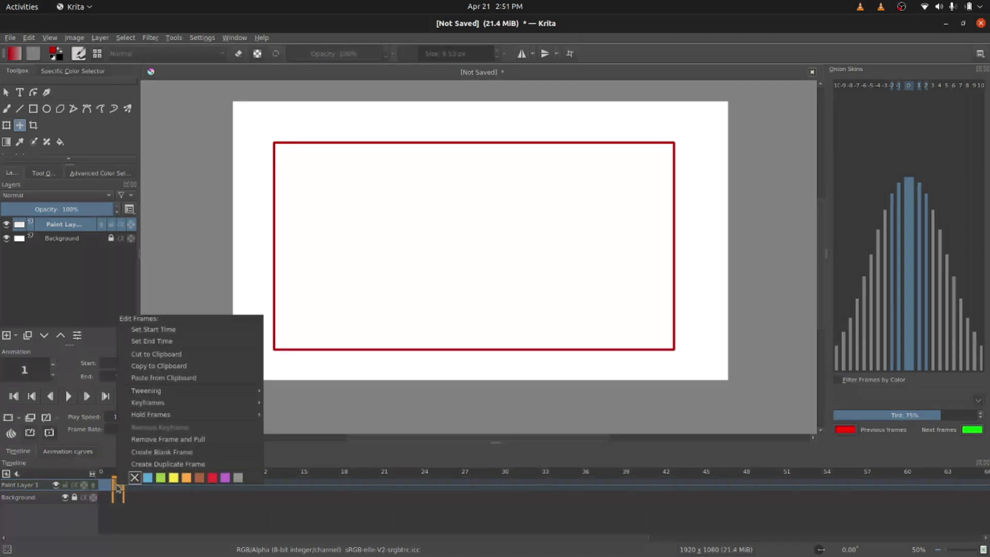
pyautogui.click(167, 464)
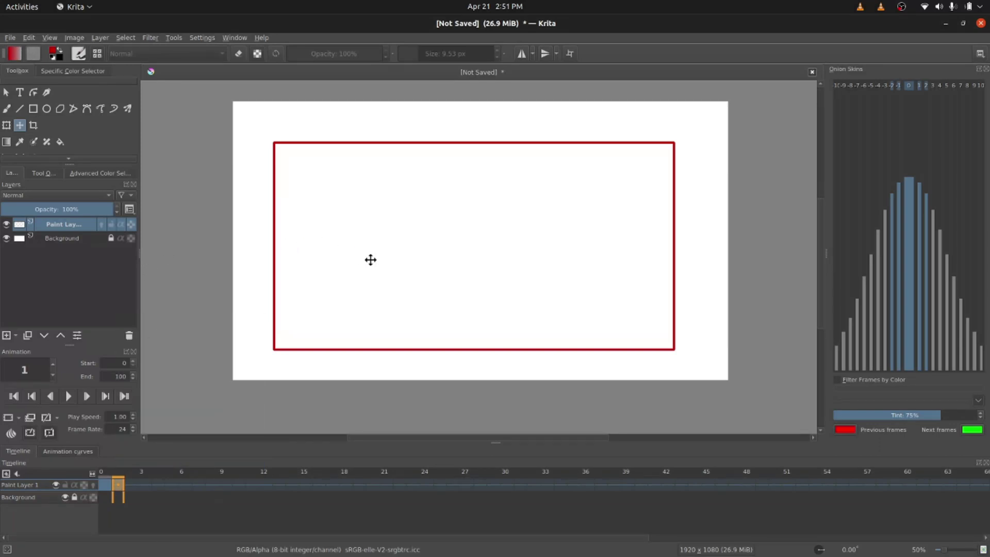
pyautogui.moveTo(371, 258); pyautogui.dragTo(377, 257)
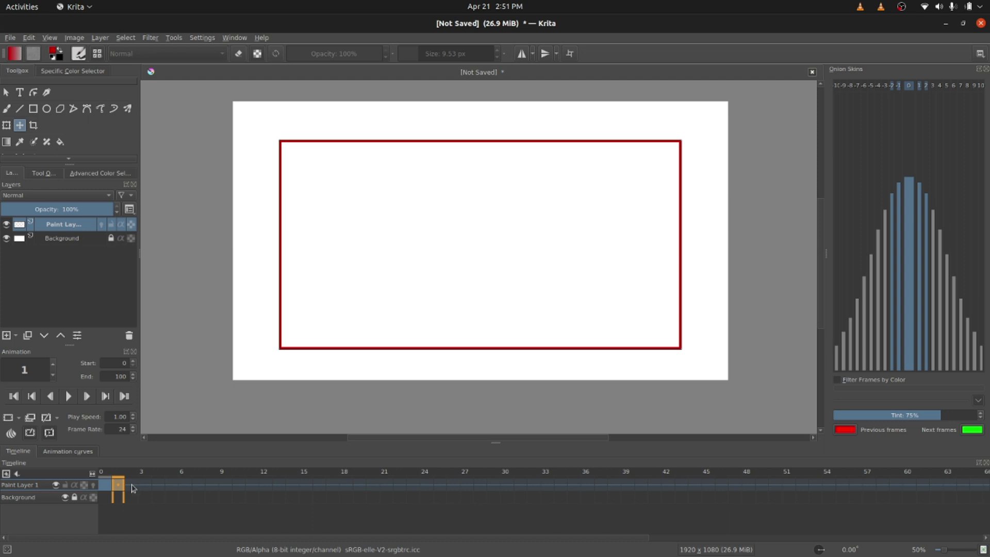
pyautogui.click(105, 484)
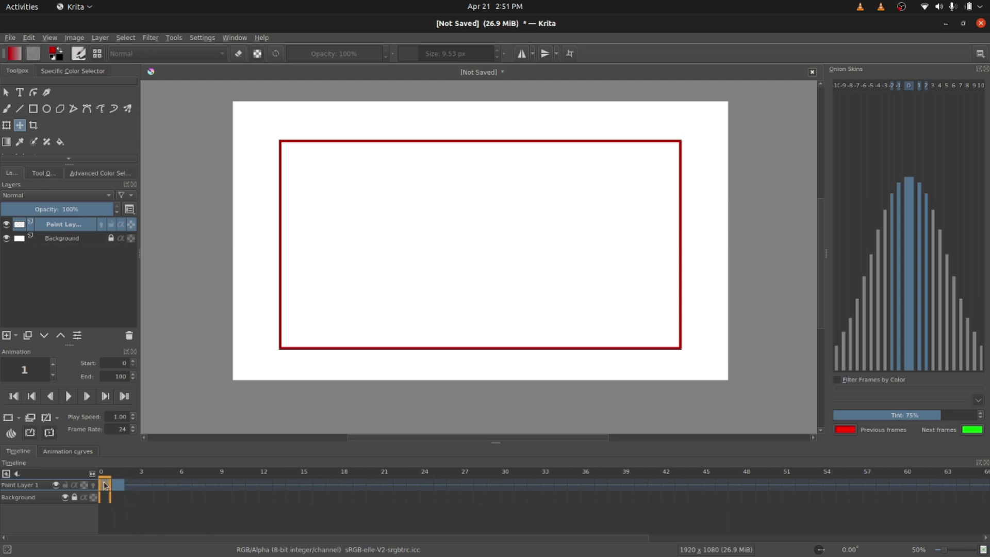
pyautogui.click(114, 483)
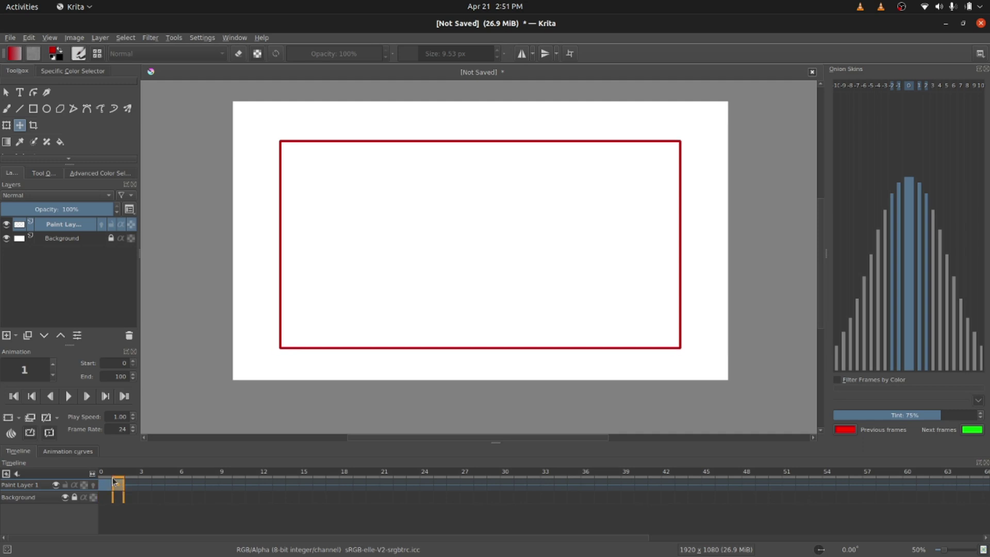
# Duplicate frames 2 through 7, nudging the rectangle further right on each.
pyautogui.rightClick(128, 487)
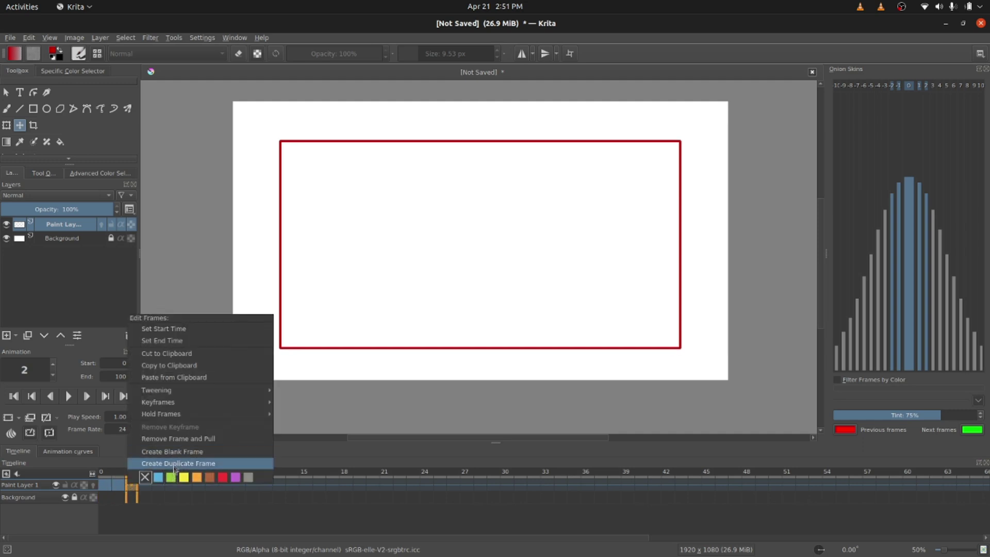
pyautogui.click(155, 461)
pyautogui.moveTo(359, 317); pyautogui.dragTo(386, 298)
pyautogui.rightClick(146, 484)
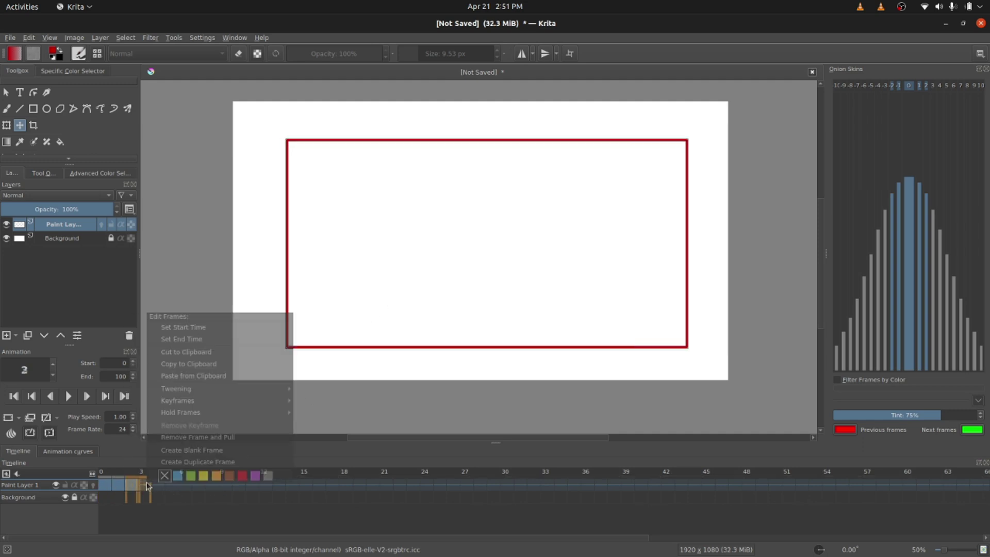
pyautogui.click(192, 461)
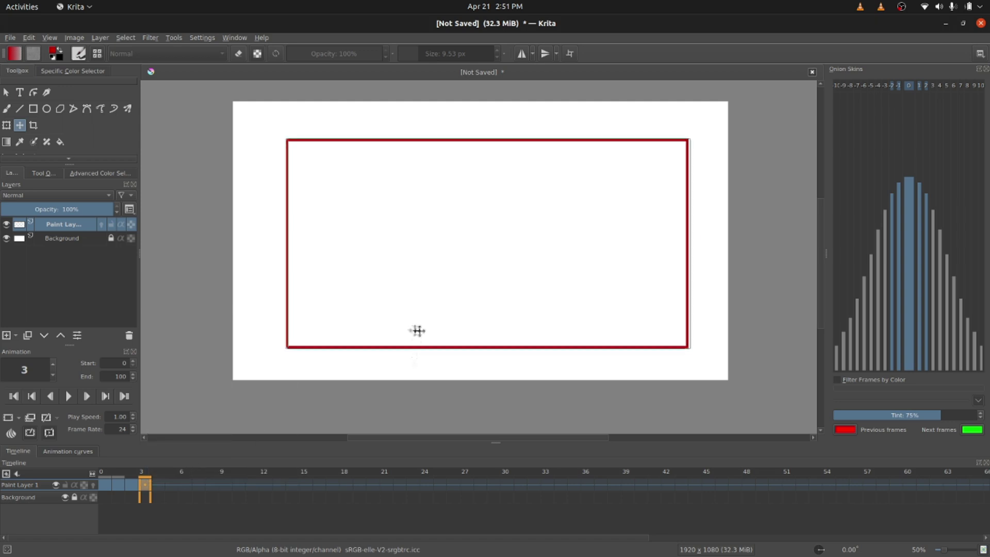
pyautogui.moveTo(418, 330); pyautogui.dragTo(429, 330)
pyautogui.rightClick(158, 484)
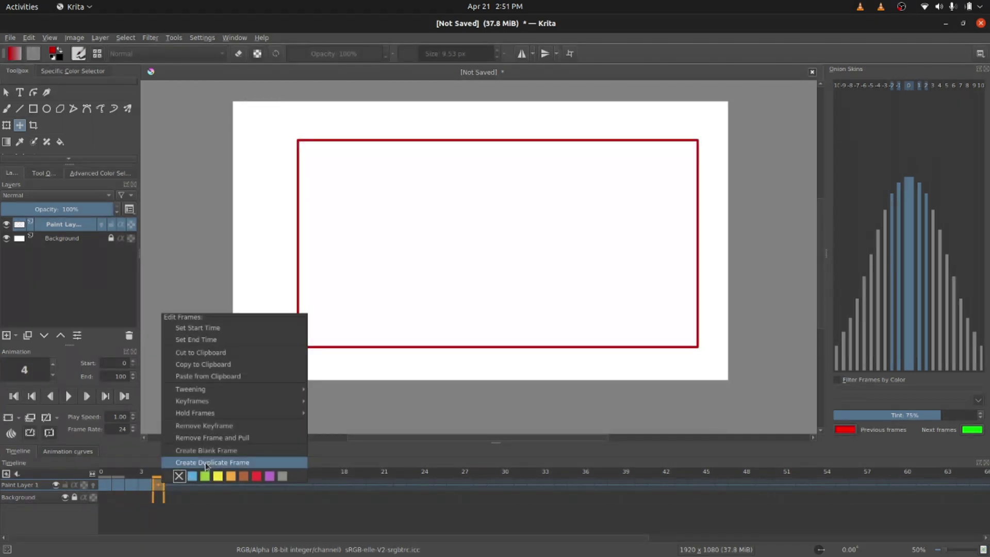
pyautogui.click(206, 462)
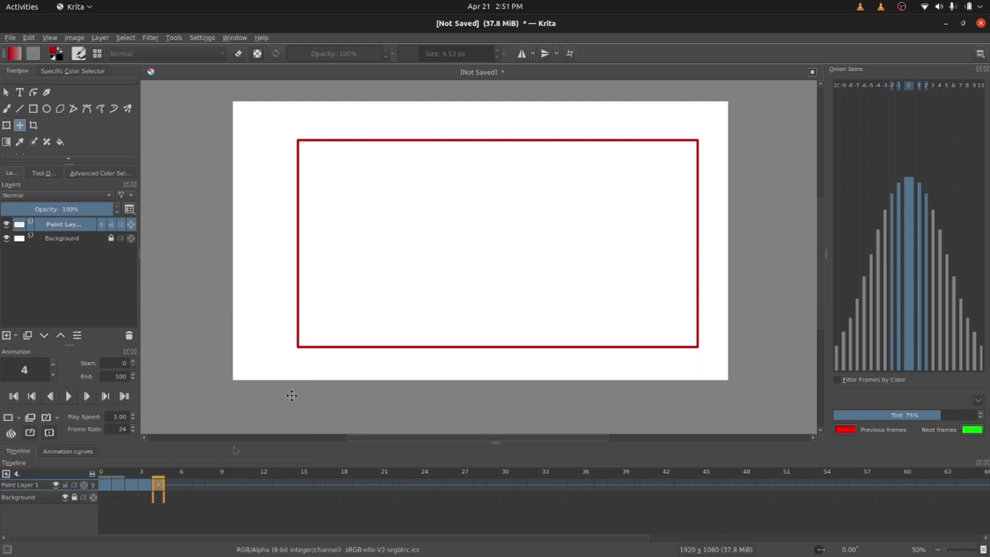
pyautogui.moveTo(371, 327); pyautogui.dragTo(378, 325)
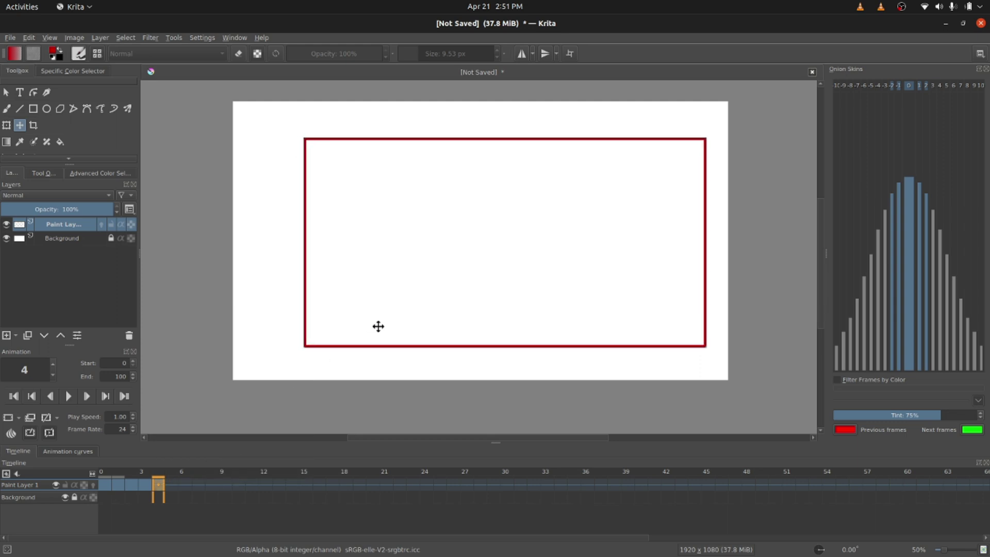
pyautogui.rightClick(173, 485)
pyautogui.click(207, 466)
pyautogui.moveTo(386, 280); pyautogui.dragTo(391, 281)
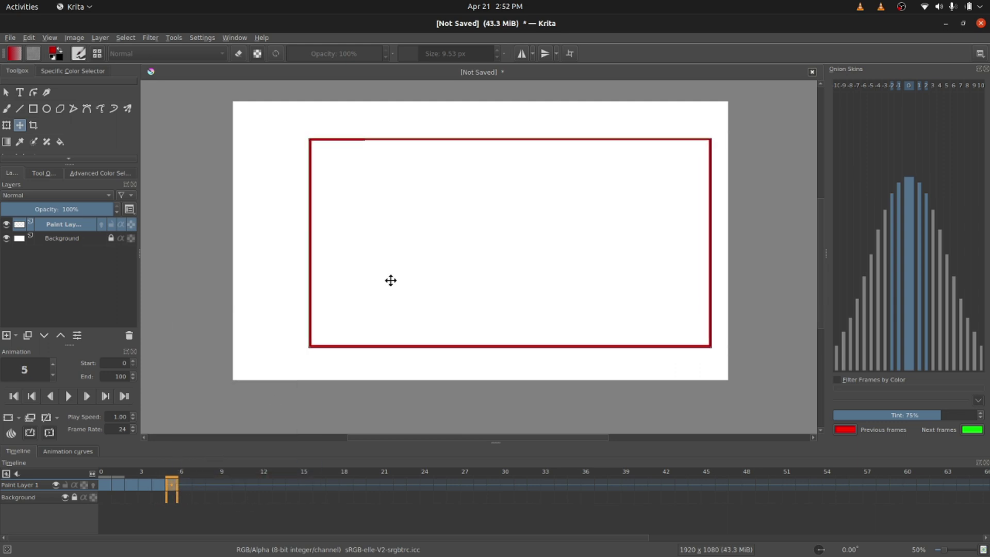
pyautogui.rightClick(187, 484)
pyautogui.click(207, 466)
pyautogui.moveTo(358, 315); pyautogui.dragTo(369, 314)
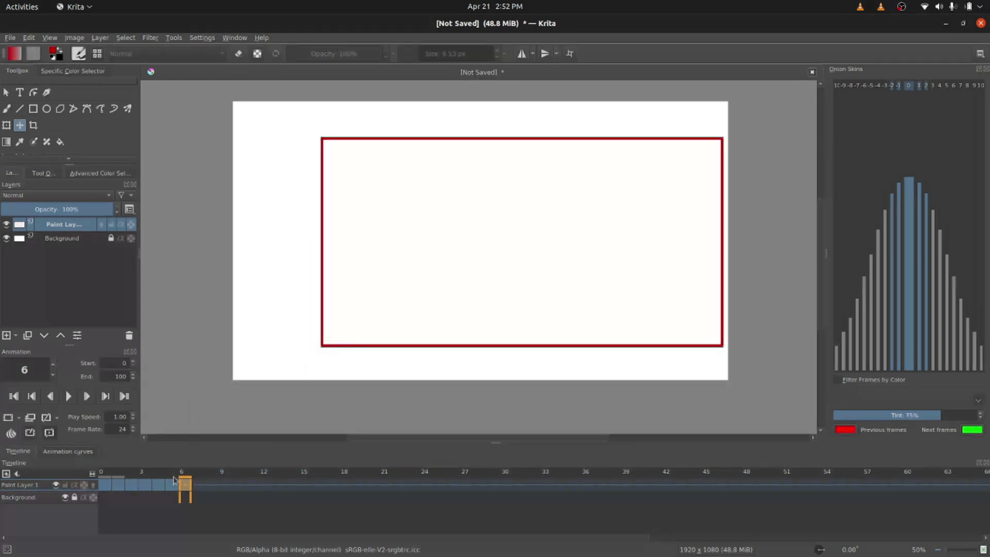
pyautogui.rightClick(195, 485)
pyautogui.click(227, 464)
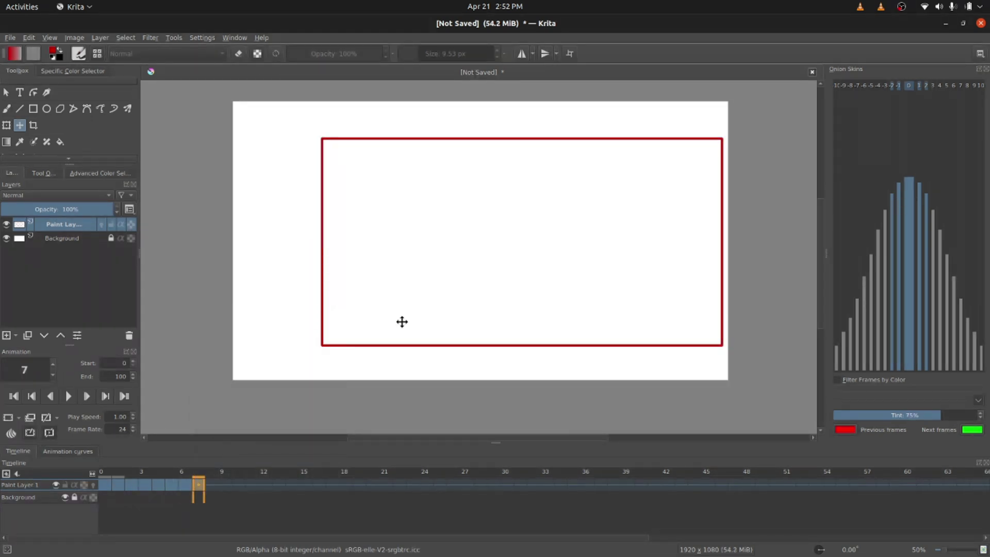
pyautogui.moveTo(402, 320); pyautogui.dragTo(444, 300)
# Duplicate frames 8 through 16 with rightward nudges, then rewind and play the animation.
pyautogui.rightClick(212, 488)
pyautogui.click(232, 467)
pyautogui.rightClick(236, 488)
pyautogui.click(238, 463)
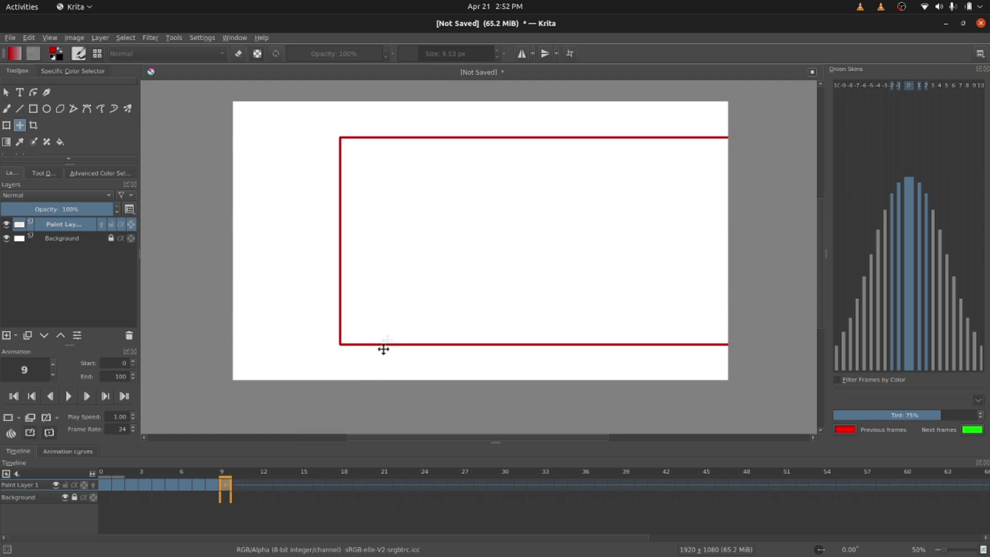
pyautogui.moveTo(386, 331); pyautogui.dragTo(431, 322)
pyautogui.rightClick(237, 487)
pyautogui.click(238, 464)
pyautogui.rightClick(252, 488)
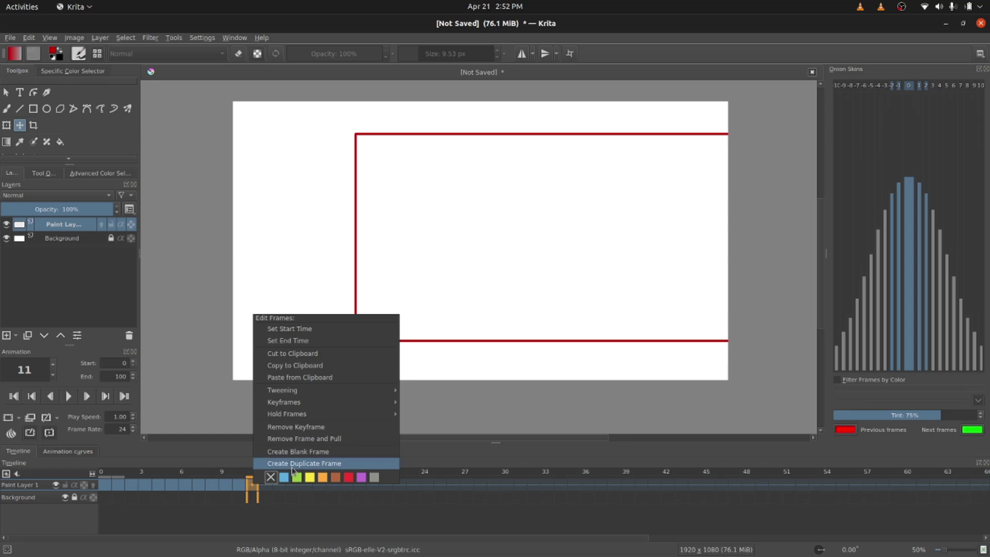
pyautogui.click(273, 462)
pyautogui.moveTo(409, 329); pyautogui.dragTo(439, 340)
pyautogui.rightClick(266, 487)
pyautogui.click(289, 465)
pyautogui.rightClick(283, 485)
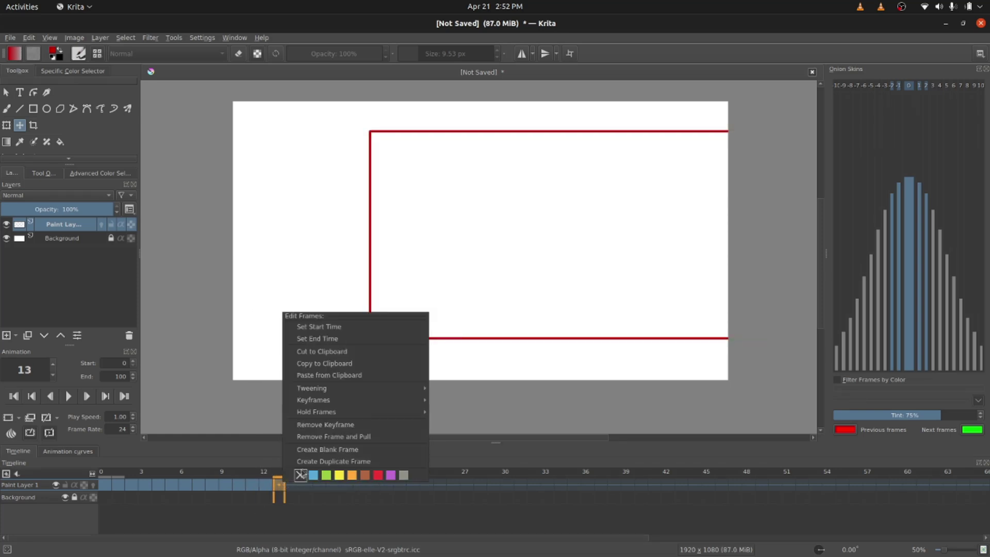
pyautogui.click(304, 457)
pyautogui.moveTo(425, 298); pyautogui.dragTo(430, 298)
pyautogui.rightClick(297, 473)
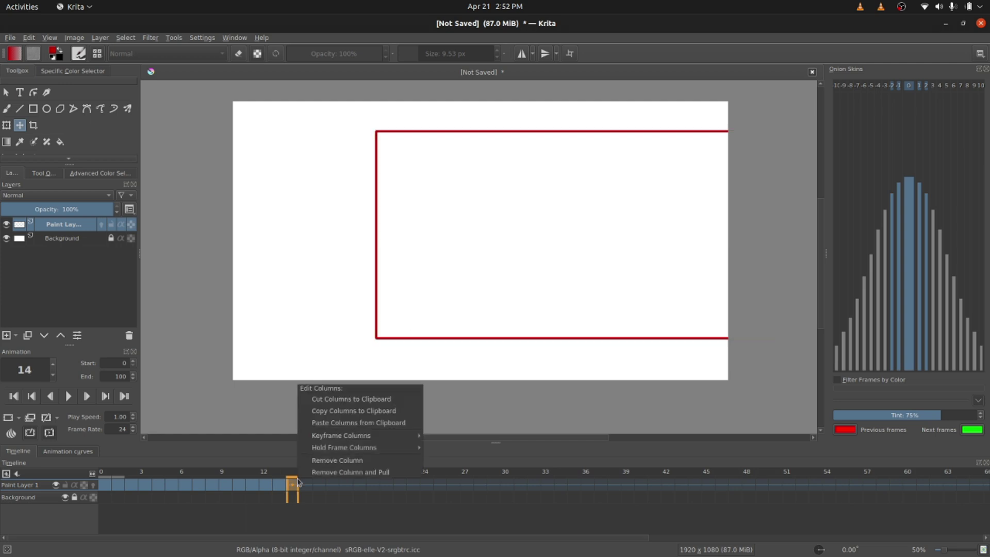
pyautogui.click(293, 484)
pyautogui.rightClick(291, 489)
pyautogui.click(315, 470)
pyautogui.moveTo(416, 338); pyautogui.dragTo(436, 313)
pyautogui.rightClick(306, 485)
pyautogui.click(329, 463)
pyautogui.rightClick(319, 485)
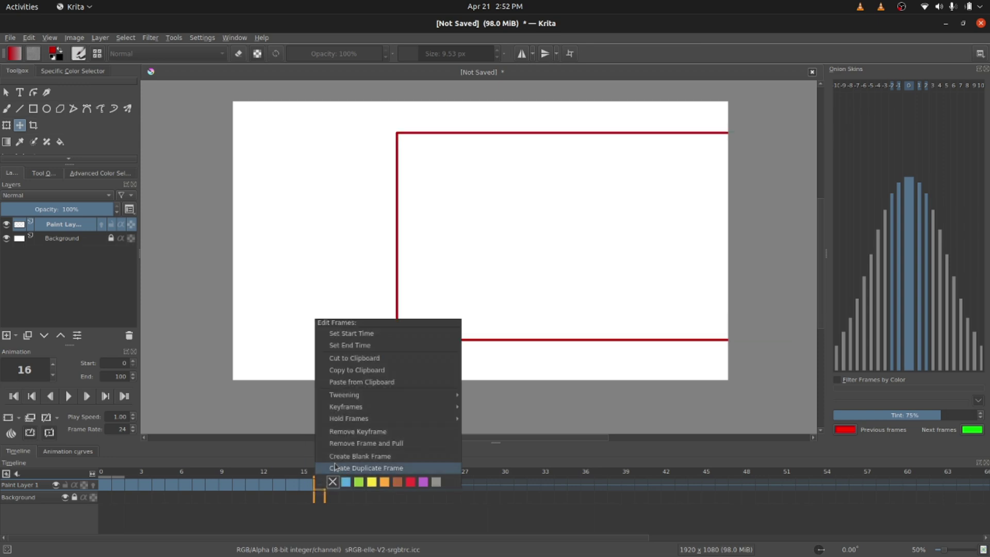
pyautogui.click(330, 463)
pyautogui.moveTo(319, 482); pyautogui.dragTo(102, 484)
pyautogui.click(70, 394)
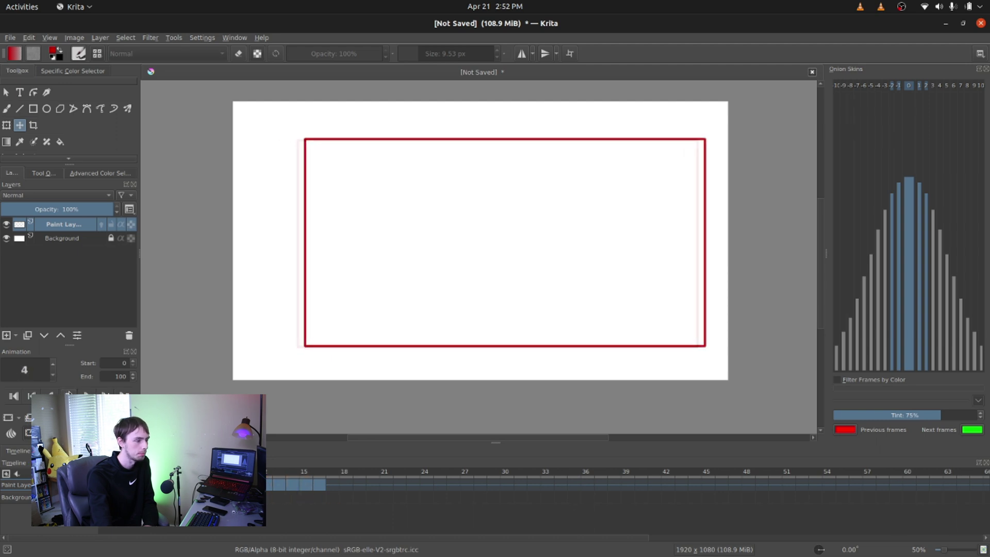
pyautogui.press('space')
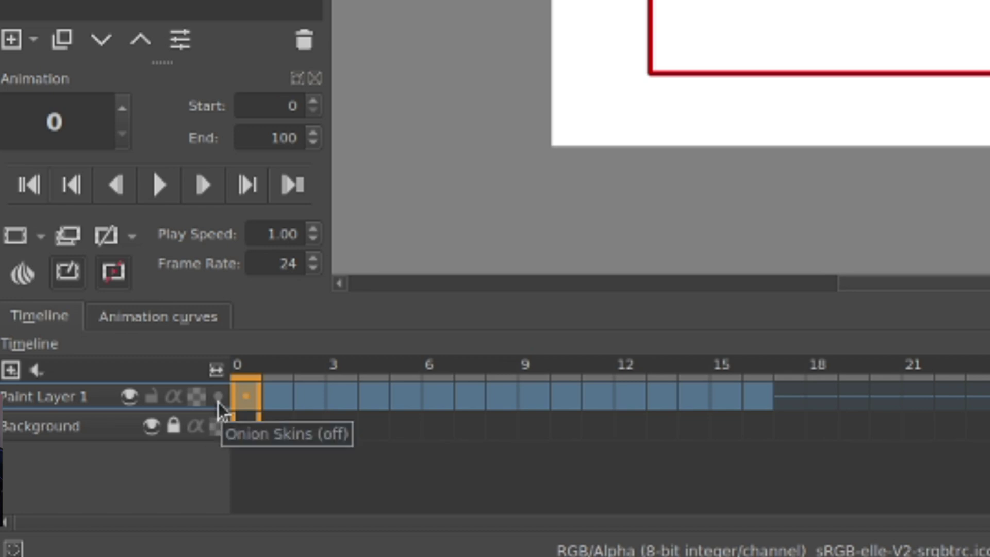
# Turn on onion skins for Paint Layer 1 and adjust the tint strength.
pyautogui.click(219, 397)
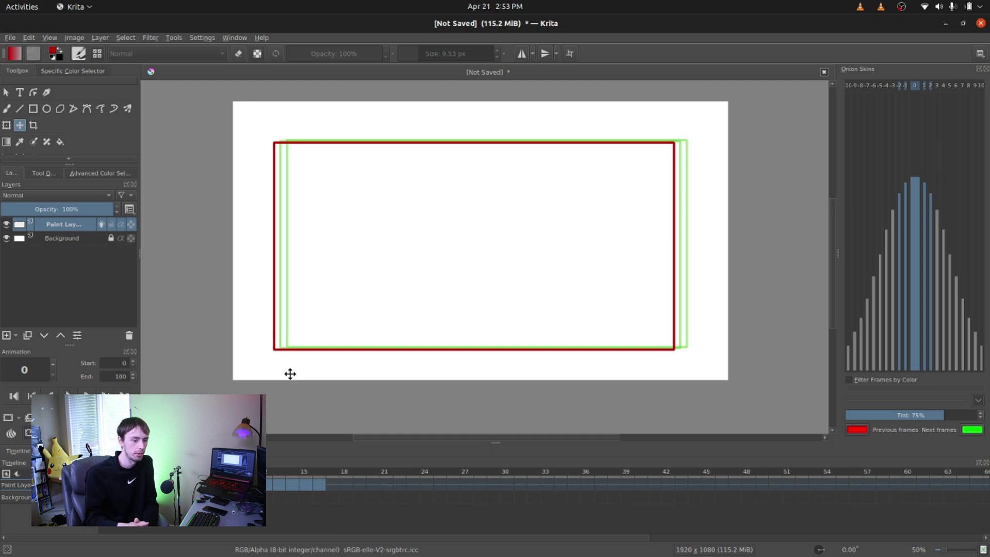
pyautogui.click(866, 414)
# Raise the onion-skin tint to about 67% and make previous-frame ghosts blue.
pyautogui.moveTo(865, 415); pyautogui.dragTo(938, 416)
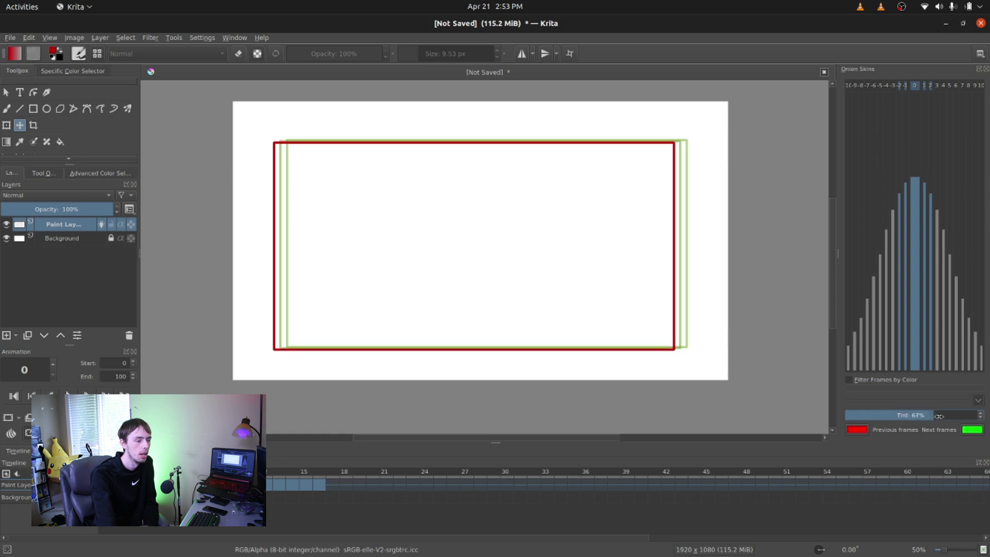
pyautogui.click(856, 429)
pyautogui.click(472, 261)
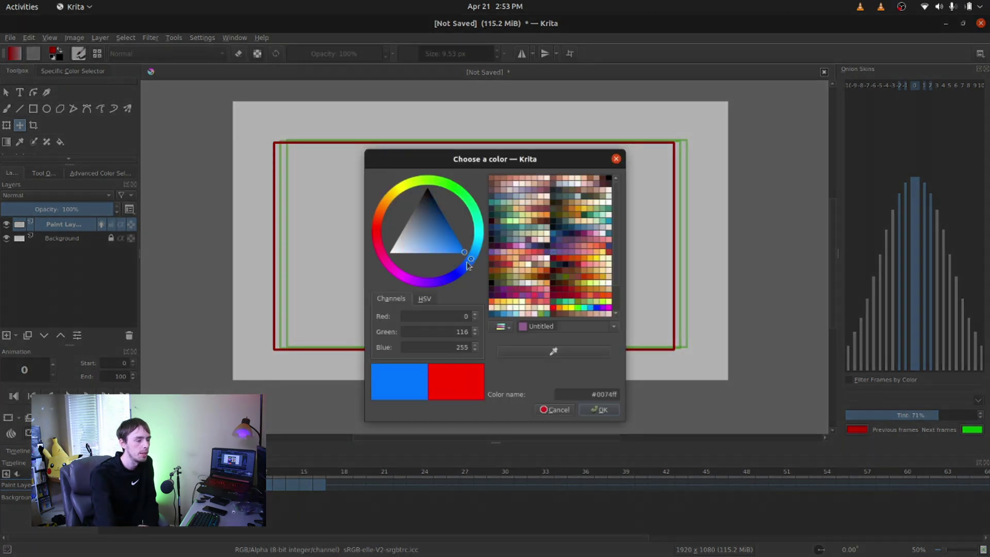
pyautogui.click(460, 280)
pyautogui.click(593, 412)
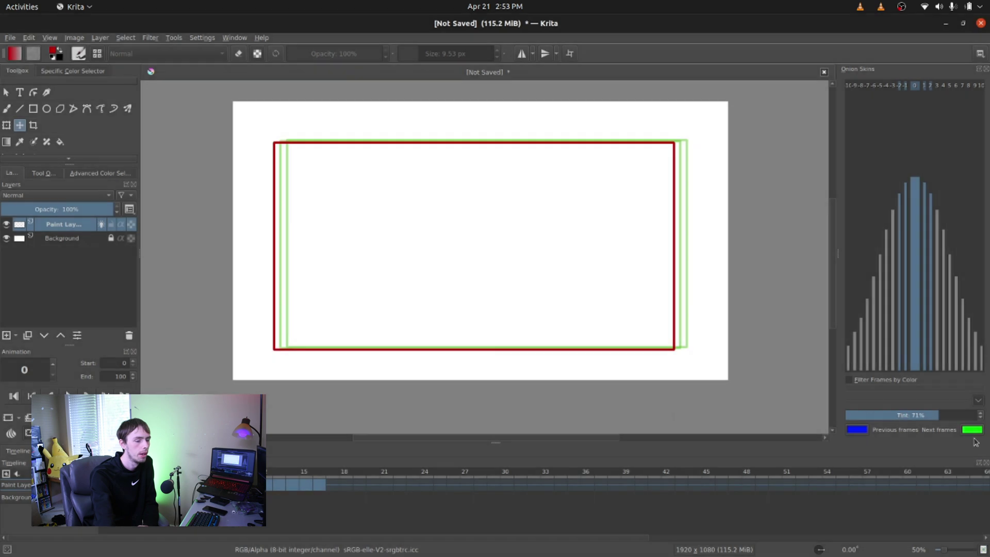
# Set next-frame ghosts to yellow-green, then slide the rectangle right and jump to frame 16.
pyautogui.click(972, 429)
pyautogui.click(505, 266)
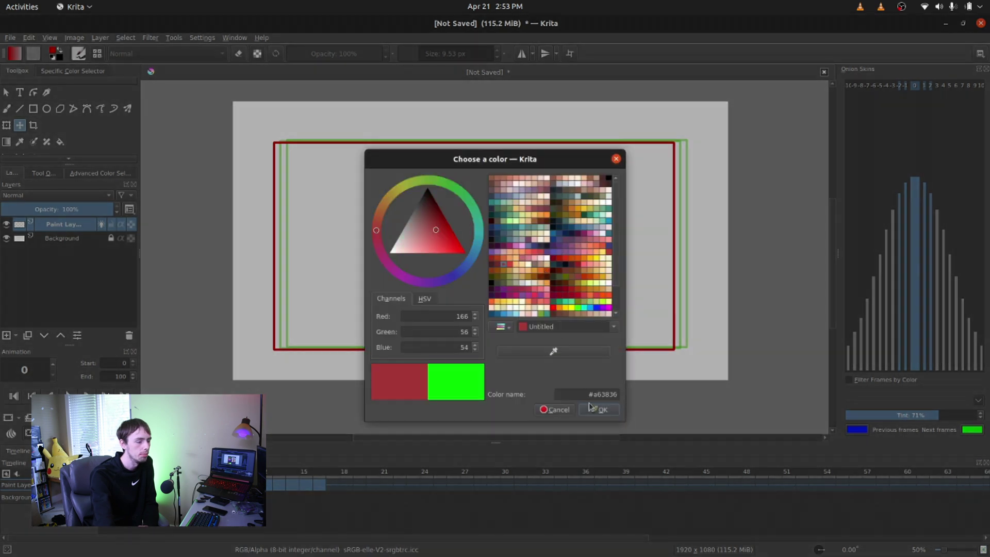
pyautogui.click(591, 409)
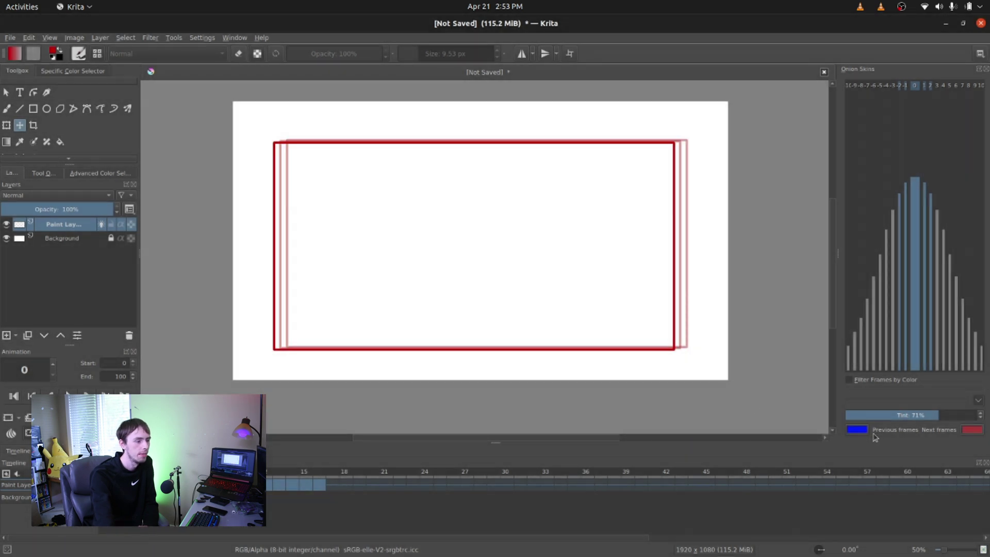
pyautogui.click(972, 429)
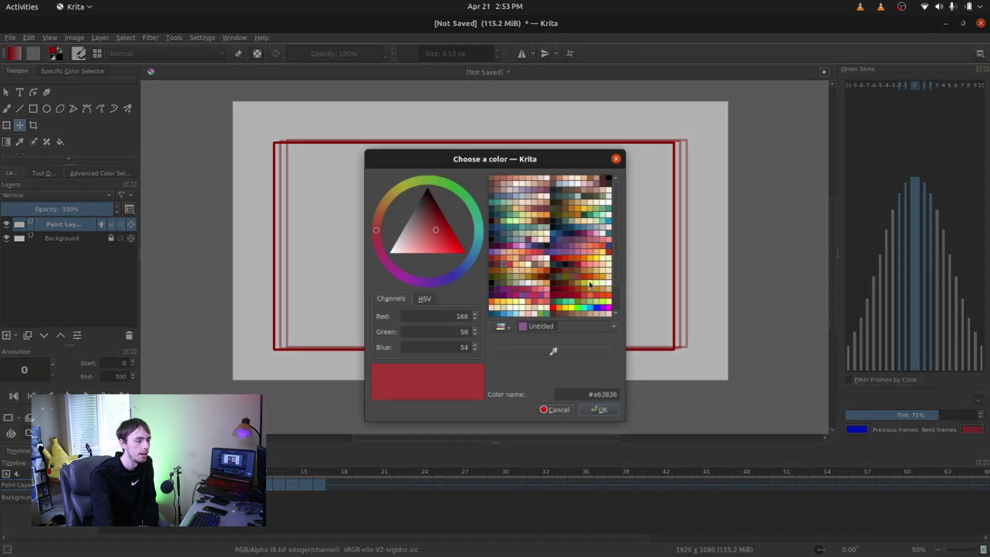
pyautogui.click(590, 283)
pyautogui.click(593, 408)
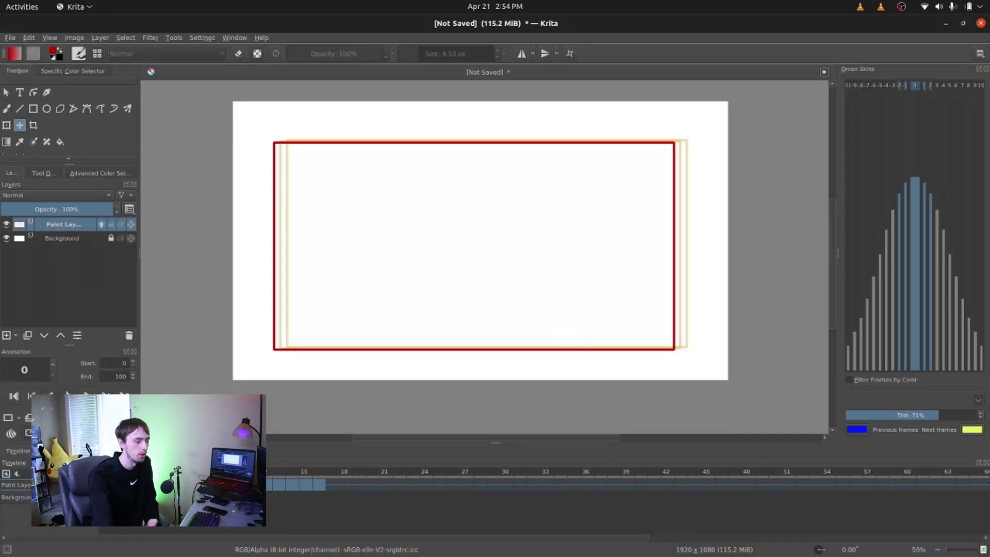
pyautogui.moveTo(474, 246); pyautogui.dragTo(540, 241)
pyautogui.moveTo(287, 482); pyautogui.dragTo(197, 482)
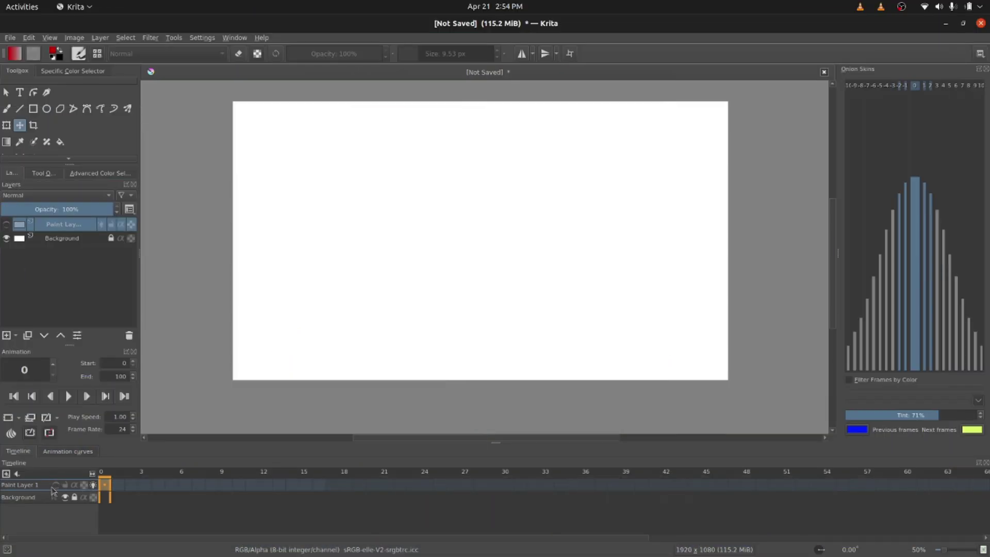
# Add Paint Layer 2 and draw a red rectangle outline on it.
pyautogui.click(6, 473)
pyautogui.click(54, 499)
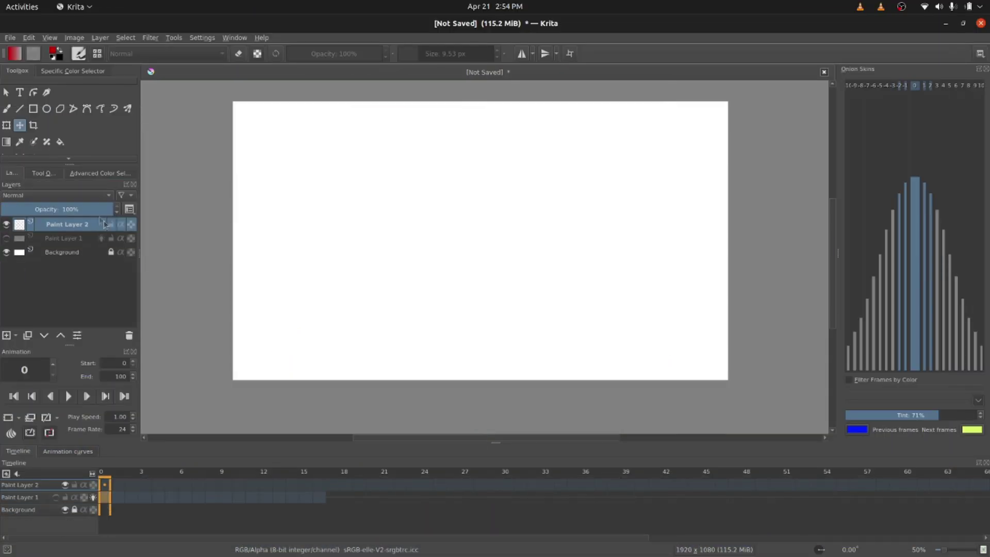
pyautogui.click(33, 109)
pyautogui.moveTo(285, 172); pyautogui.dragTo(663, 310)
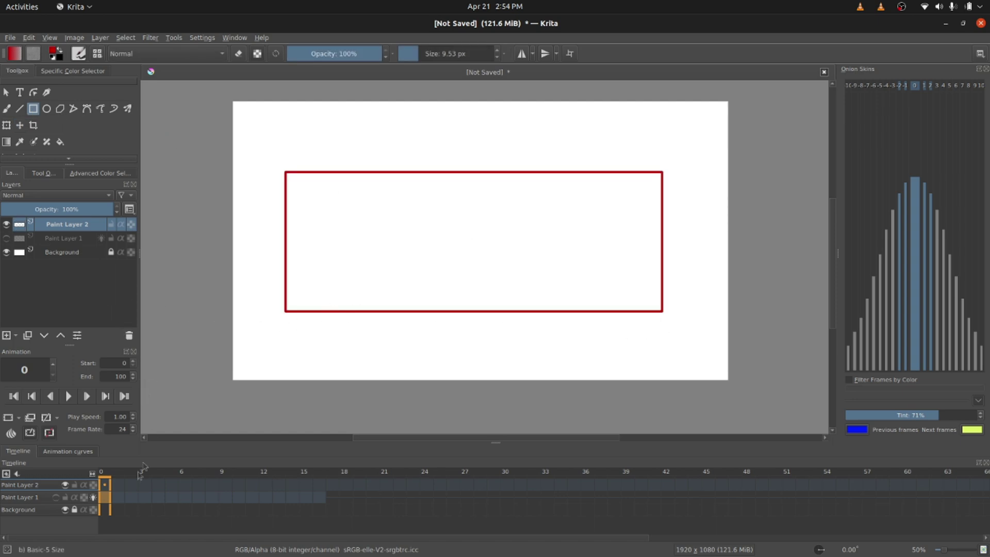
# Undo that rectangle, draw a larger one, and nudge it slightly up and left.
pyautogui.rightClick(105, 485)
pyautogui.click(440, 308)
pyautogui.hotkey('ctrl', 'z')
pyautogui.rightClick(104, 487)
pyautogui.click(165, 383)
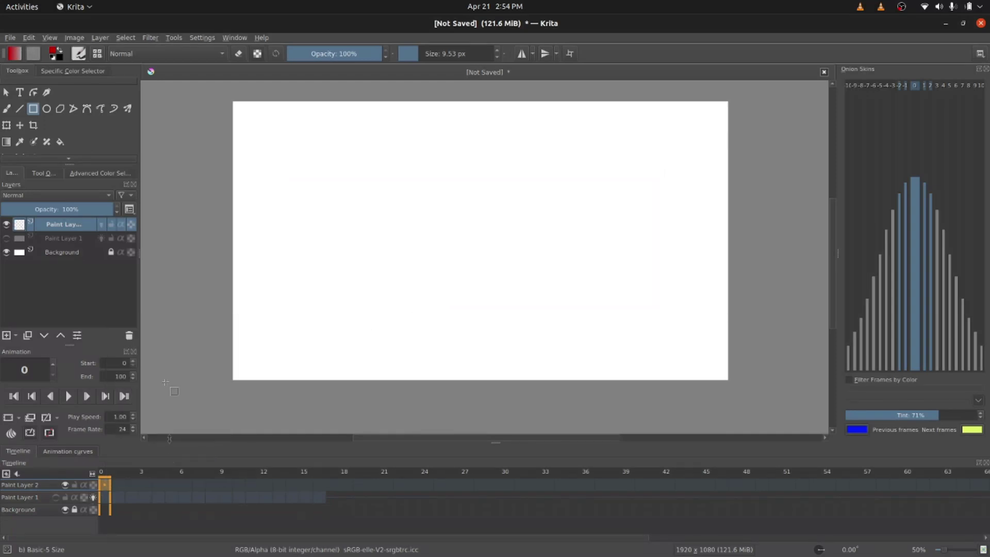
pyautogui.moveTo(294, 143); pyautogui.dragTo(692, 334)
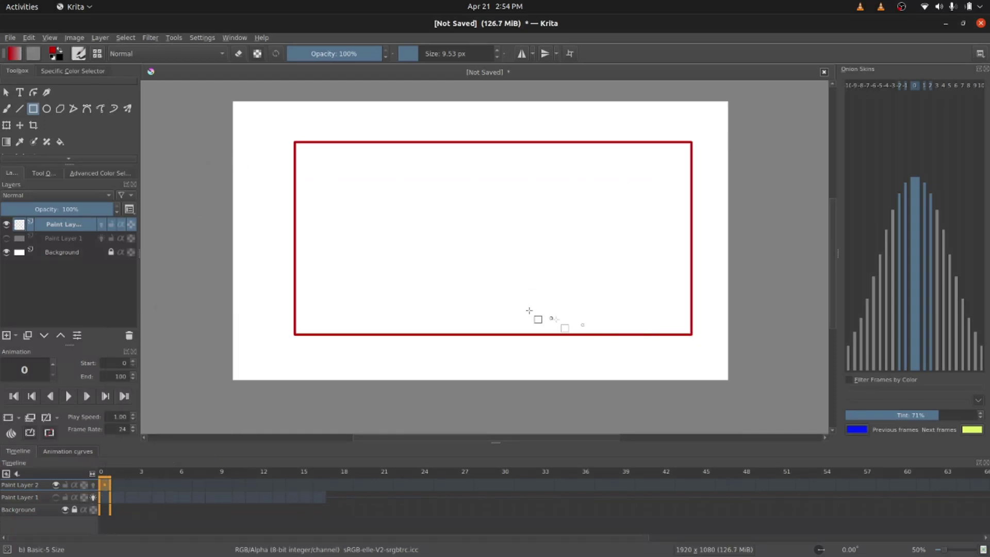
pyautogui.click(19, 125)
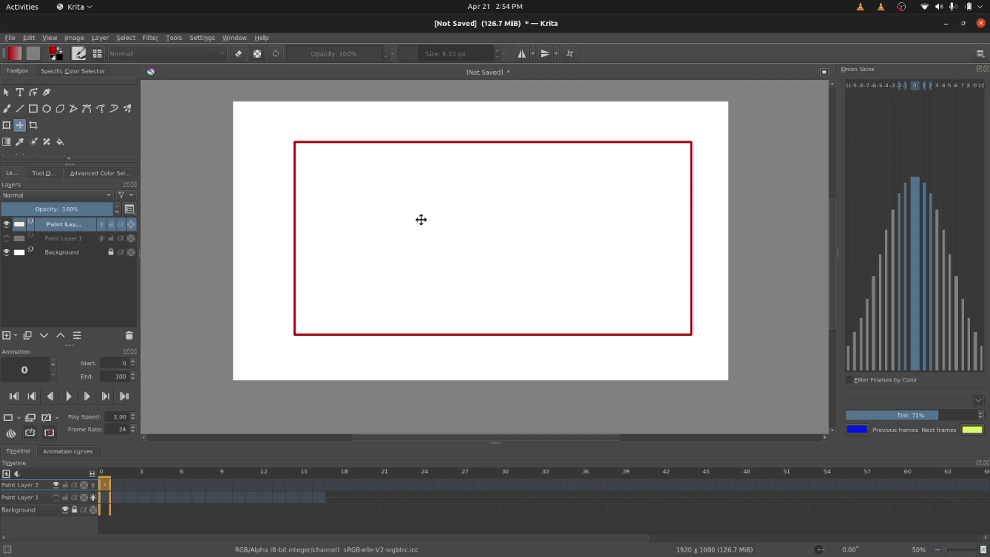
pyautogui.moveTo(421, 220); pyautogui.dragTo(411, 215)
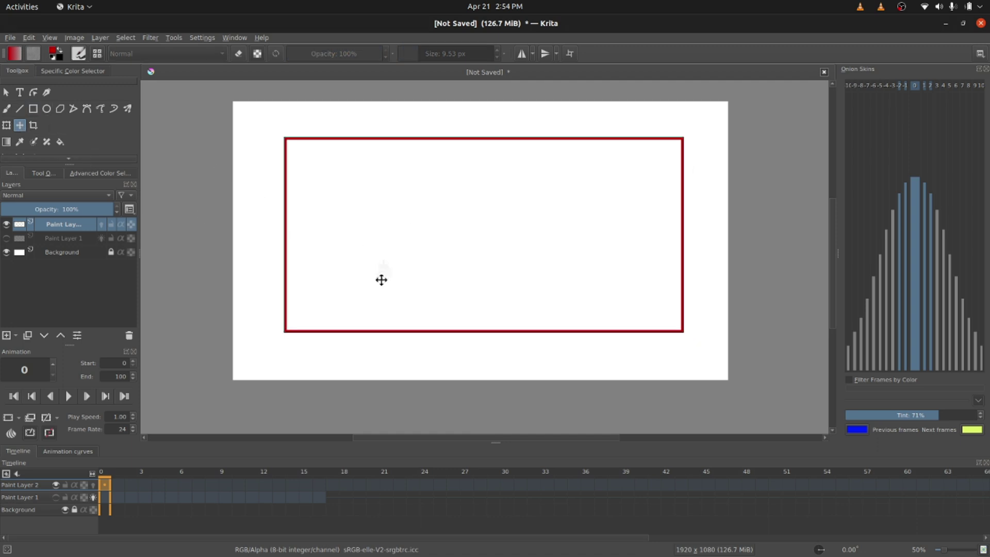
# Add opacity keyframes at frames 0 and 16 on Paint Layer 2 and show its opacity curve.
pyautogui.rightClick(108, 485)
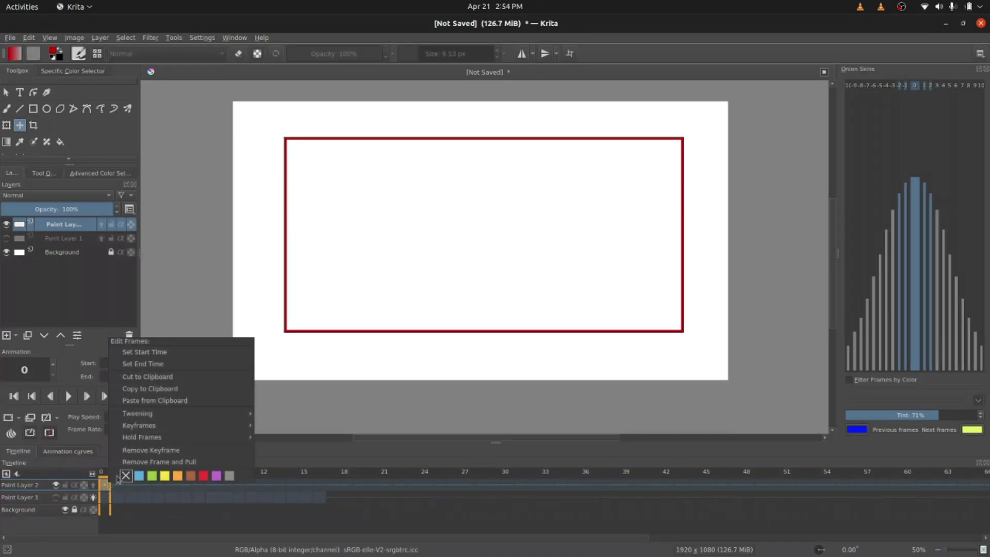
pyautogui.moveTo(158, 414)
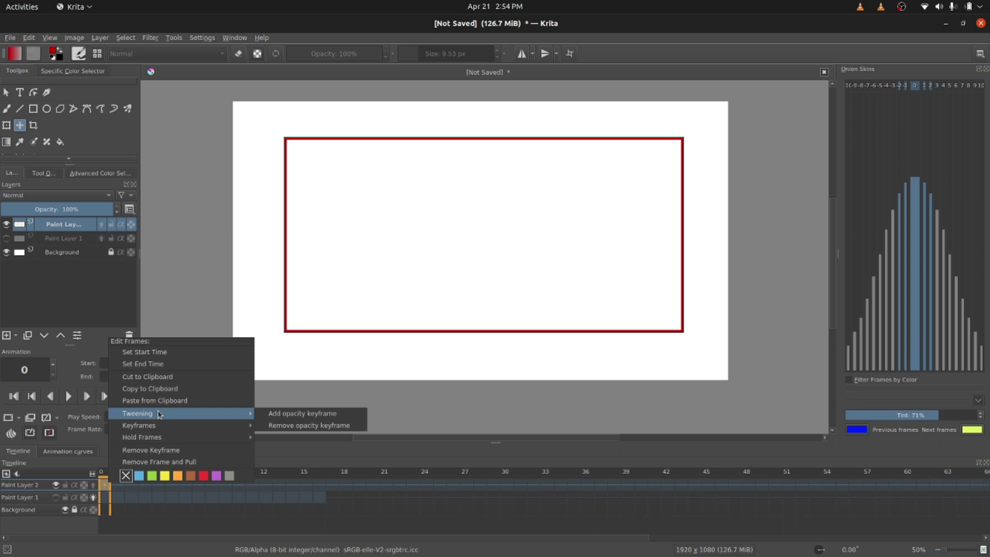
pyautogui.click(278, 415)
pyautogui.rightClick(320, 492)
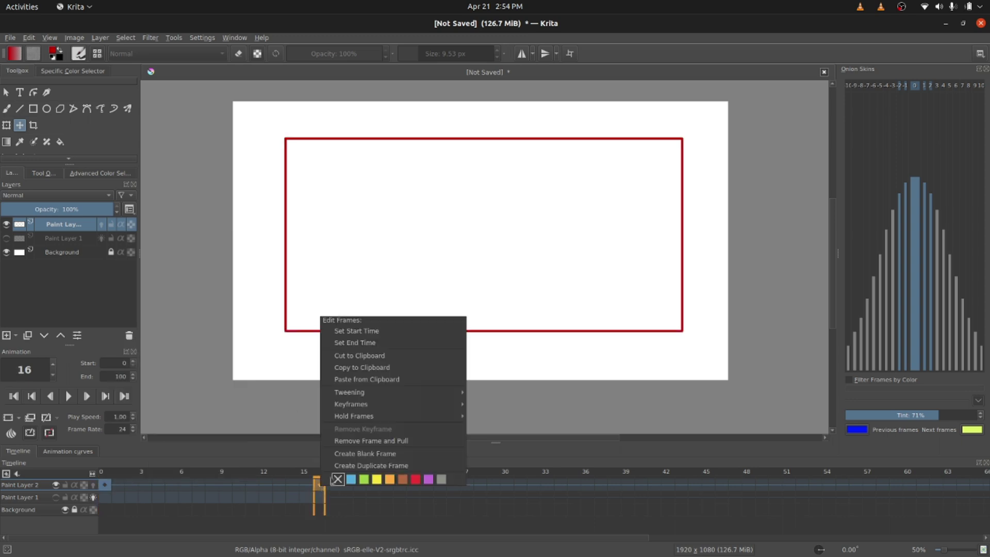
pyautogui.moveTo(363, 393)
pyautogui.click(510, 392)
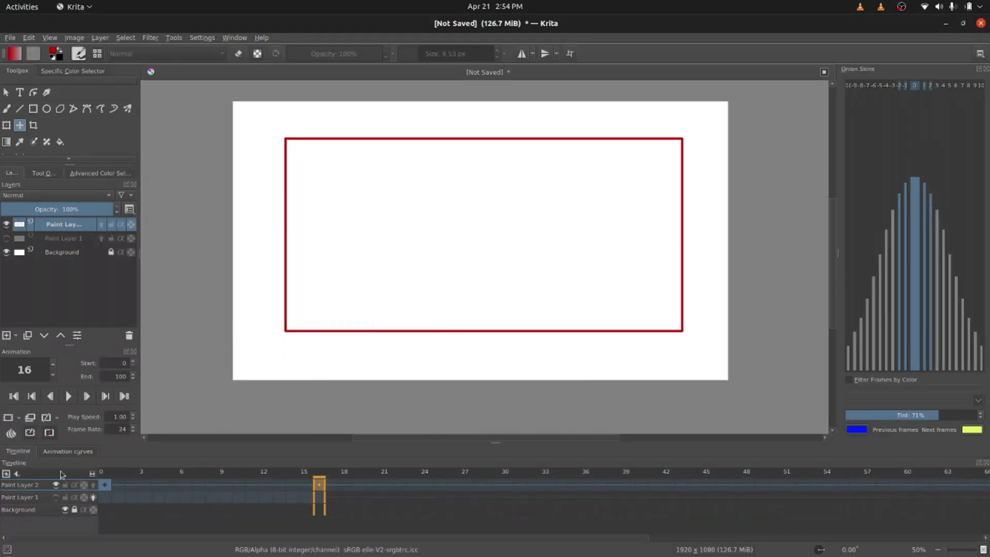
pyautogui.click(68, 451)
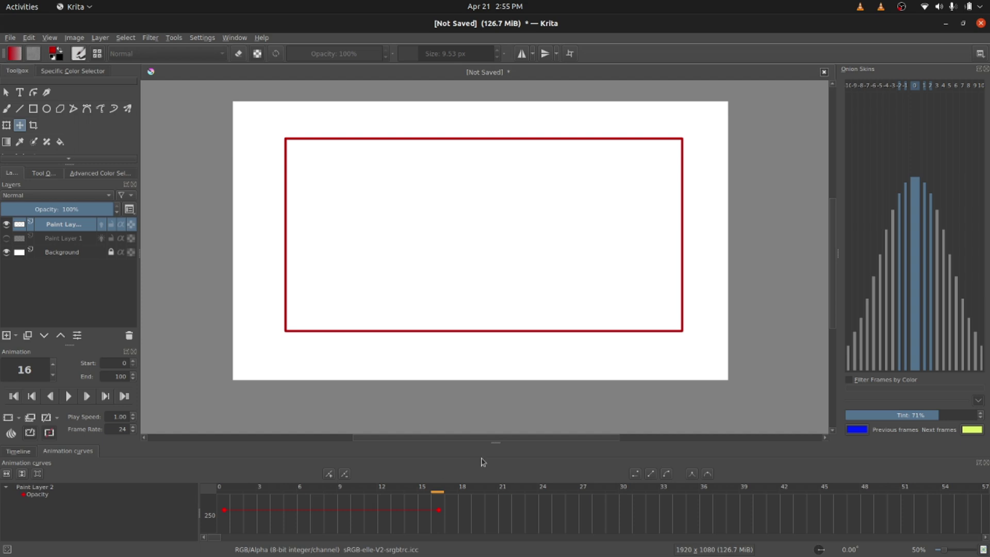
# Enlarge the curves panel and drag the frame 16 opacity point down to 25%.
pyautogui.moveTo(498, 442); pyautogui.dragTo(511, 355)
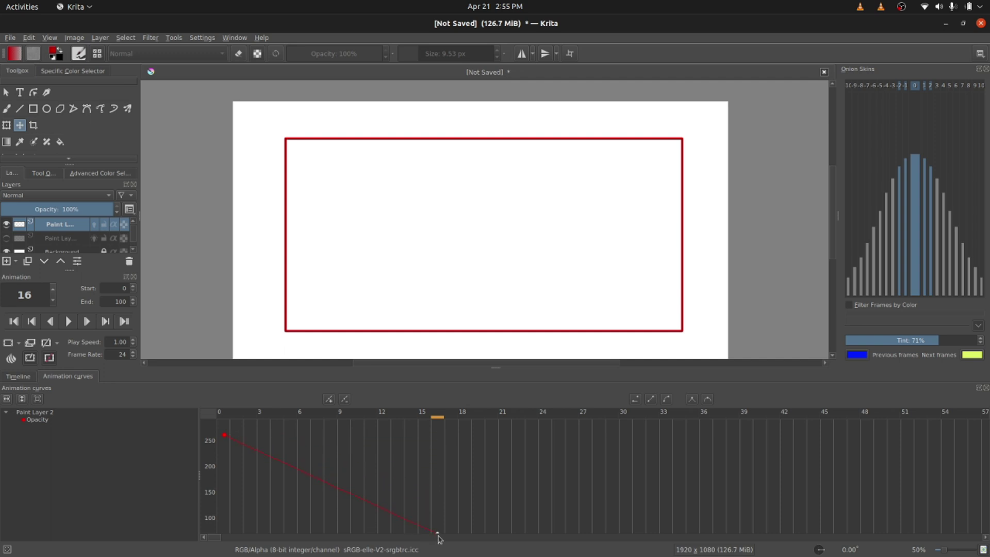
pyautogui.moveTo(438, 536); pyautogui.dragTo(439, 532)
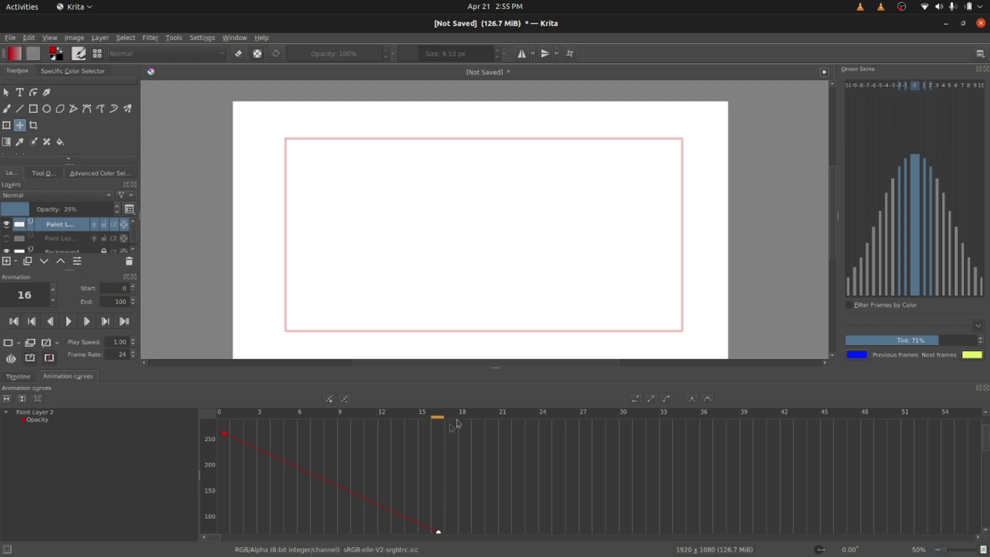
pyautogui.click(18, 376)
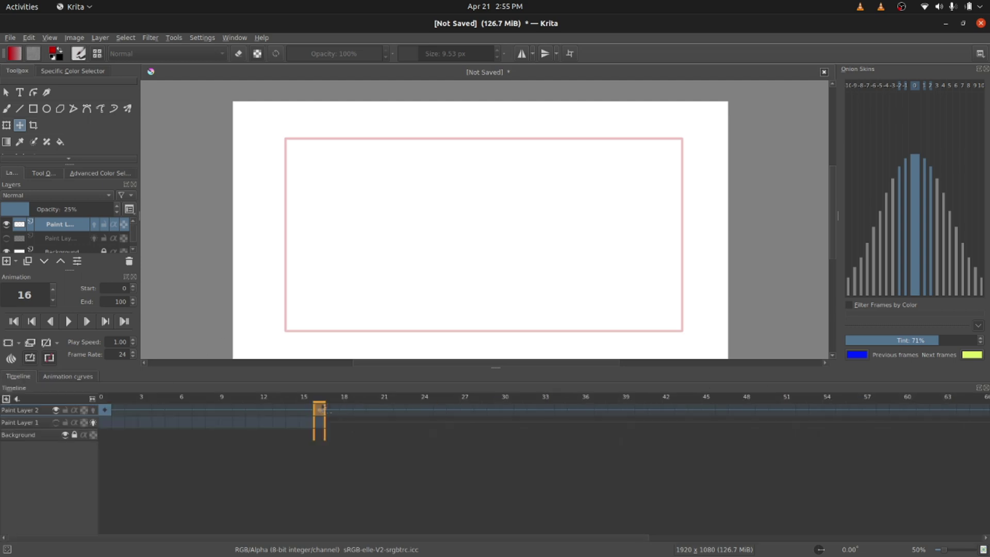
pyautogui.moveTo(323, 407); pyautogui.dragTo(105, 413)
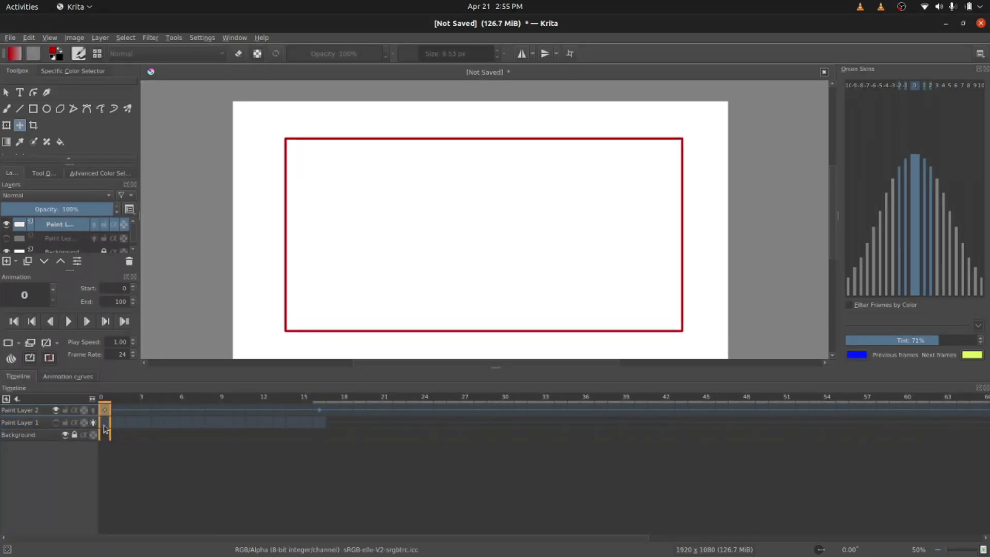
pyautogui.click(68, 321)
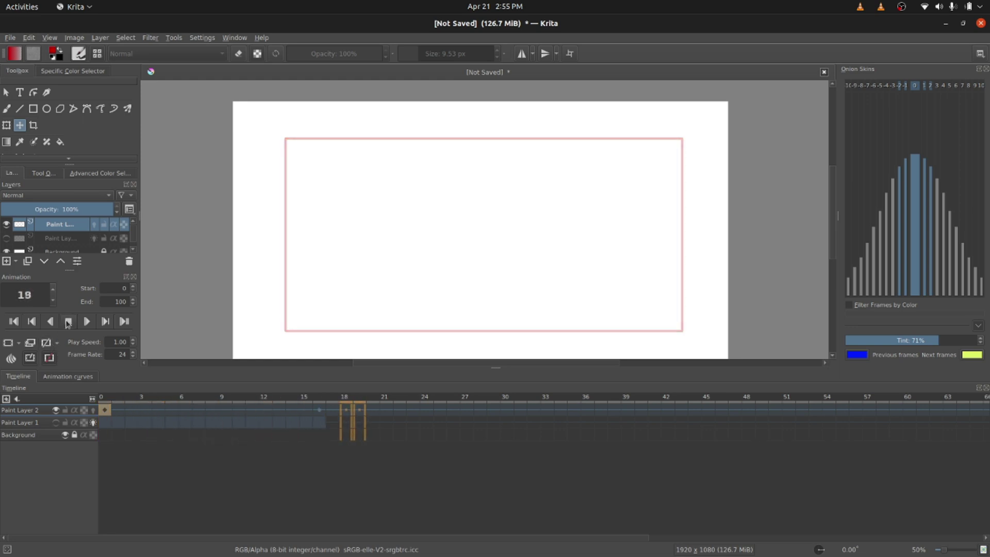
pyautogui.click(68, 321)
pyautogui.click(67, 321)
pyautogui.click(68, 321)
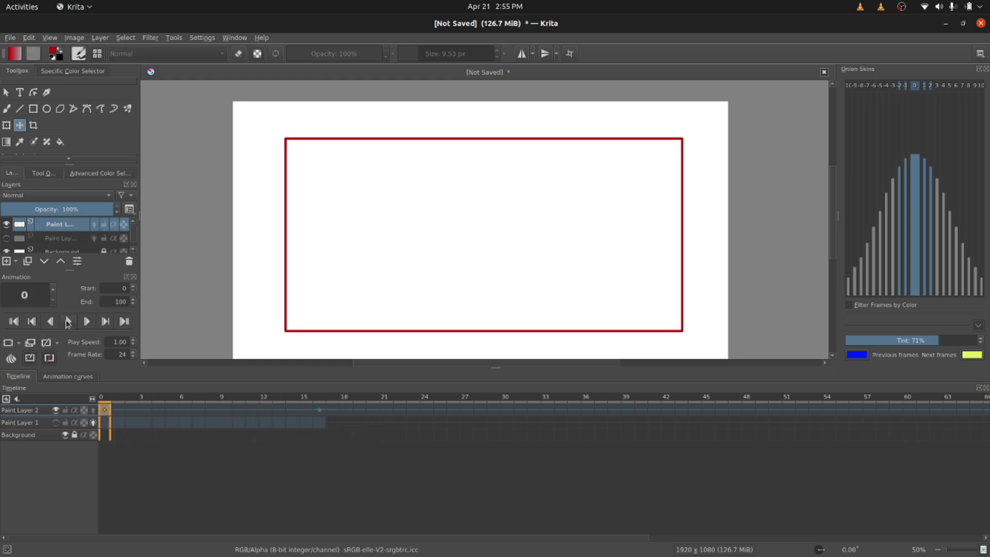